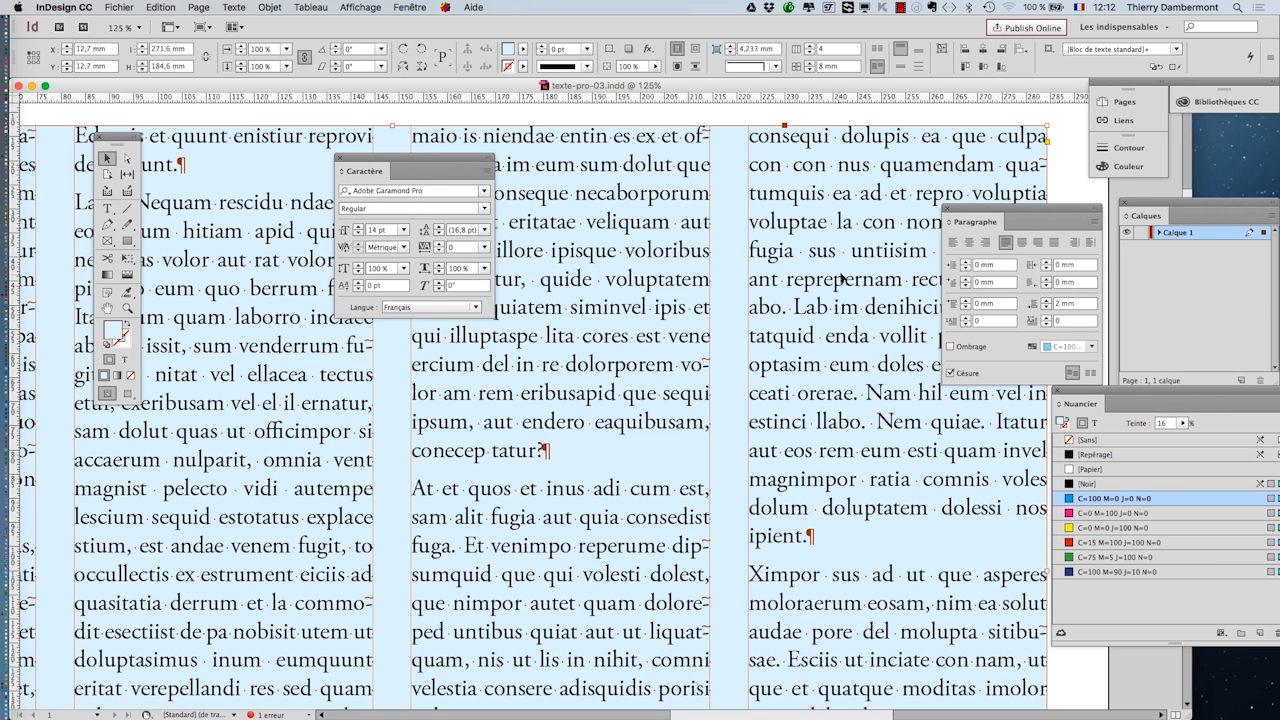
# - Reposition the floating Character and Paragraph panels so that the text columns can be seen
pyautogui.moveTo(413, 158); pyautogui.dragTo(911, 119)
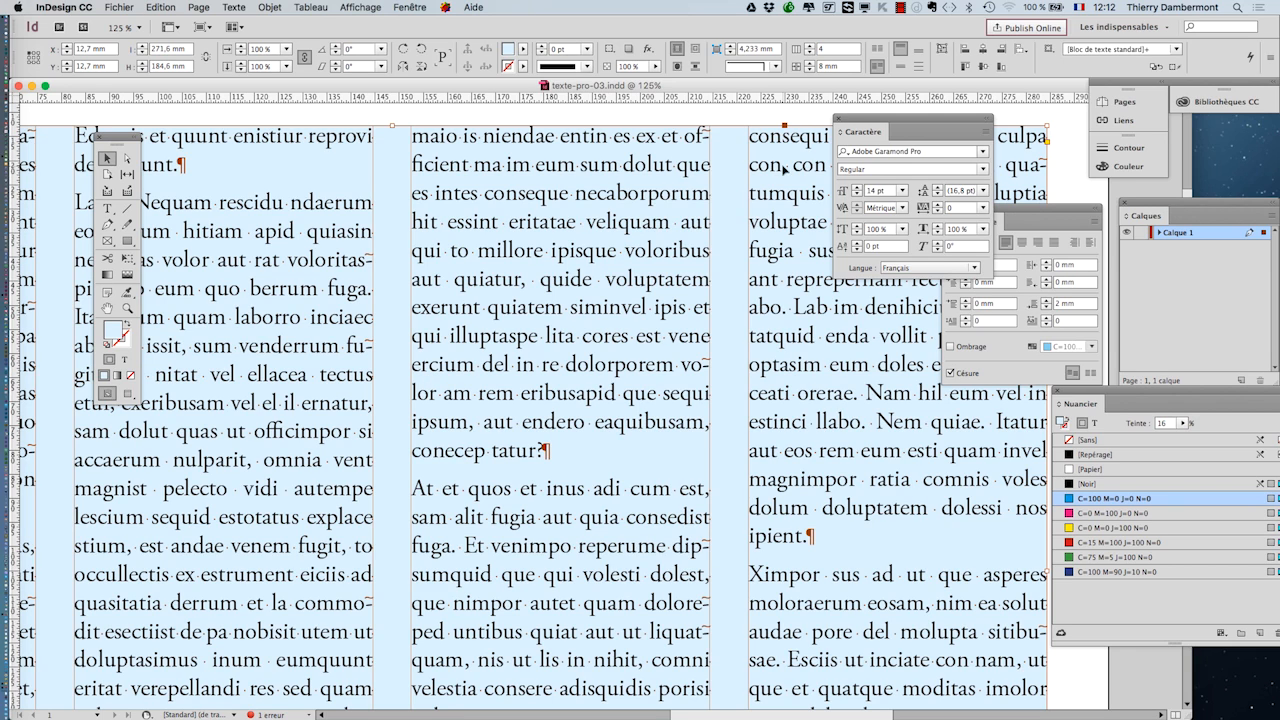
pyautogui.moveTo(860, 128); pyautogui.dragTo(666, 233)
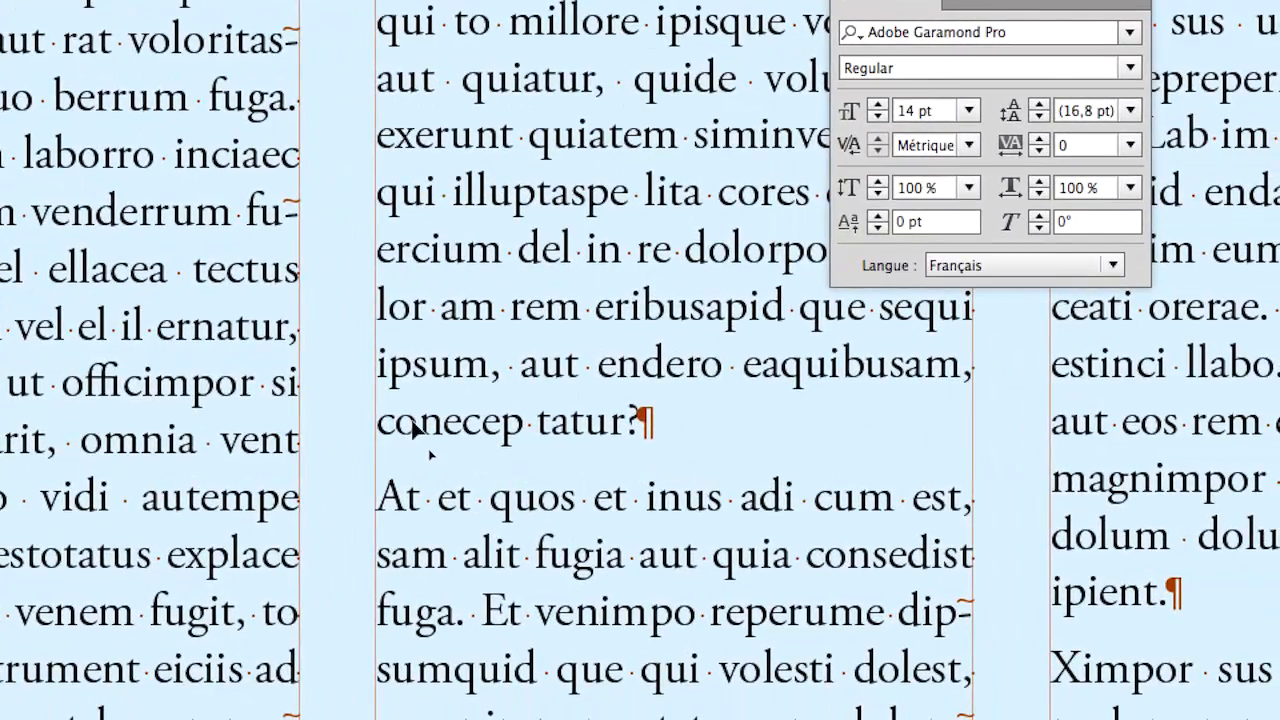
pyautogui.scroll(-2, 445, 447)
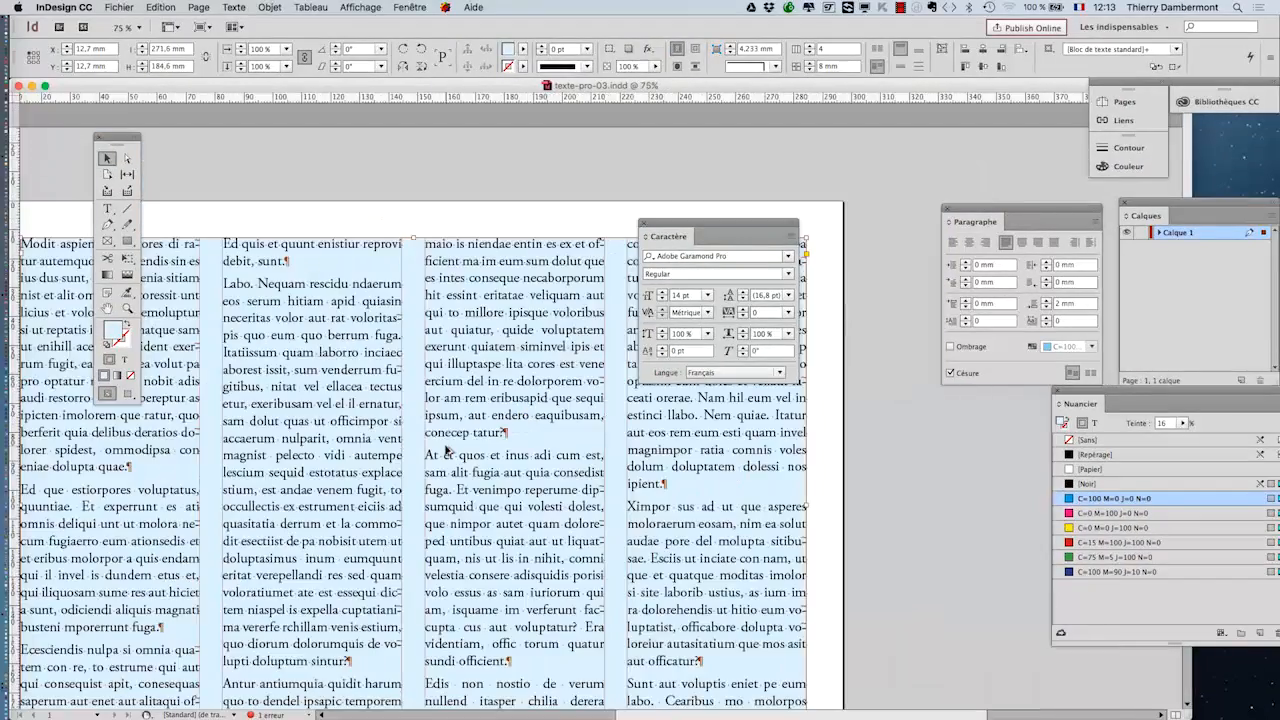
pyautogui.moveTo(658, 226); pyautogui.dragTo(723, 211)
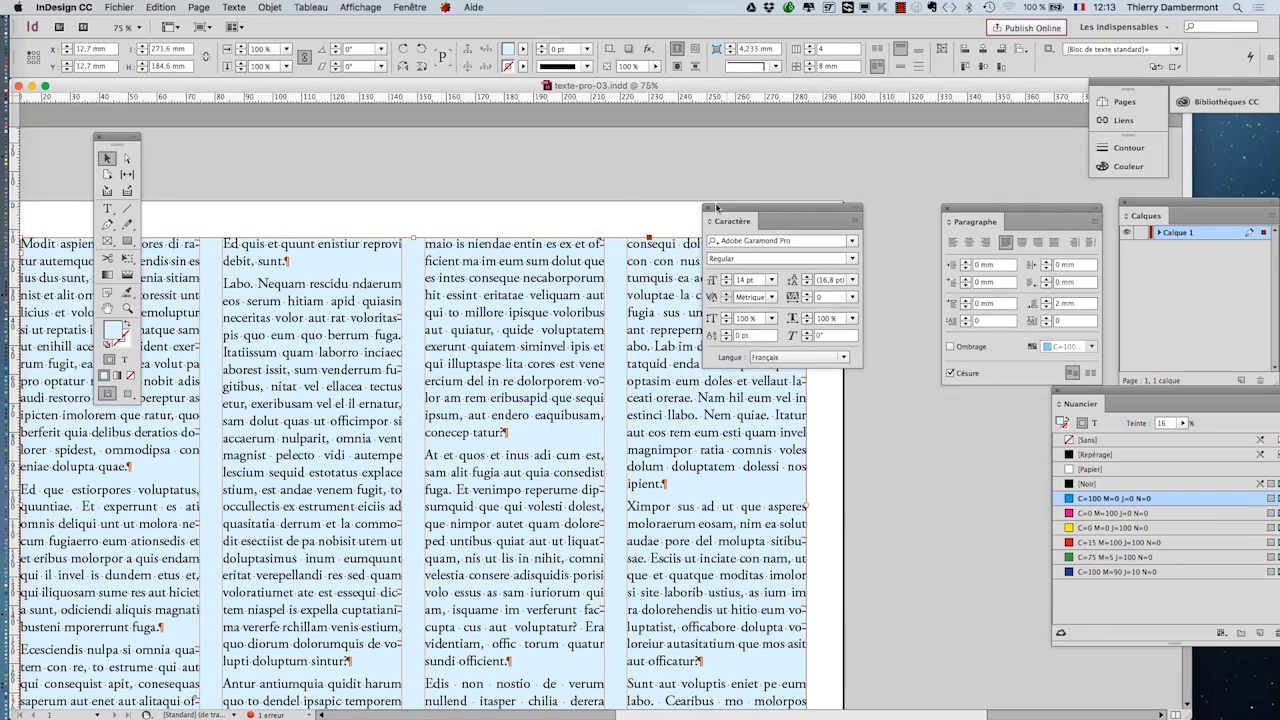
pyautogui.click(107, 310)
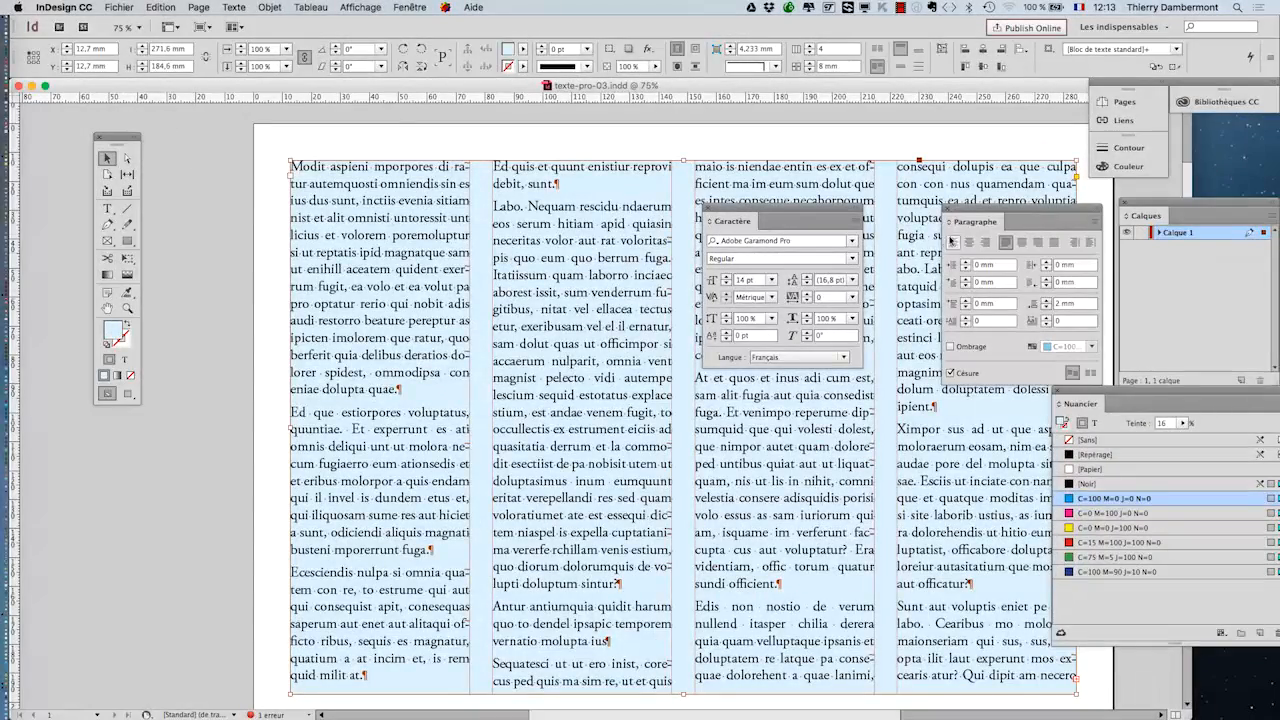
pyautogui.moveTo(972, 212); pyautogui.dragTo(192, 212)
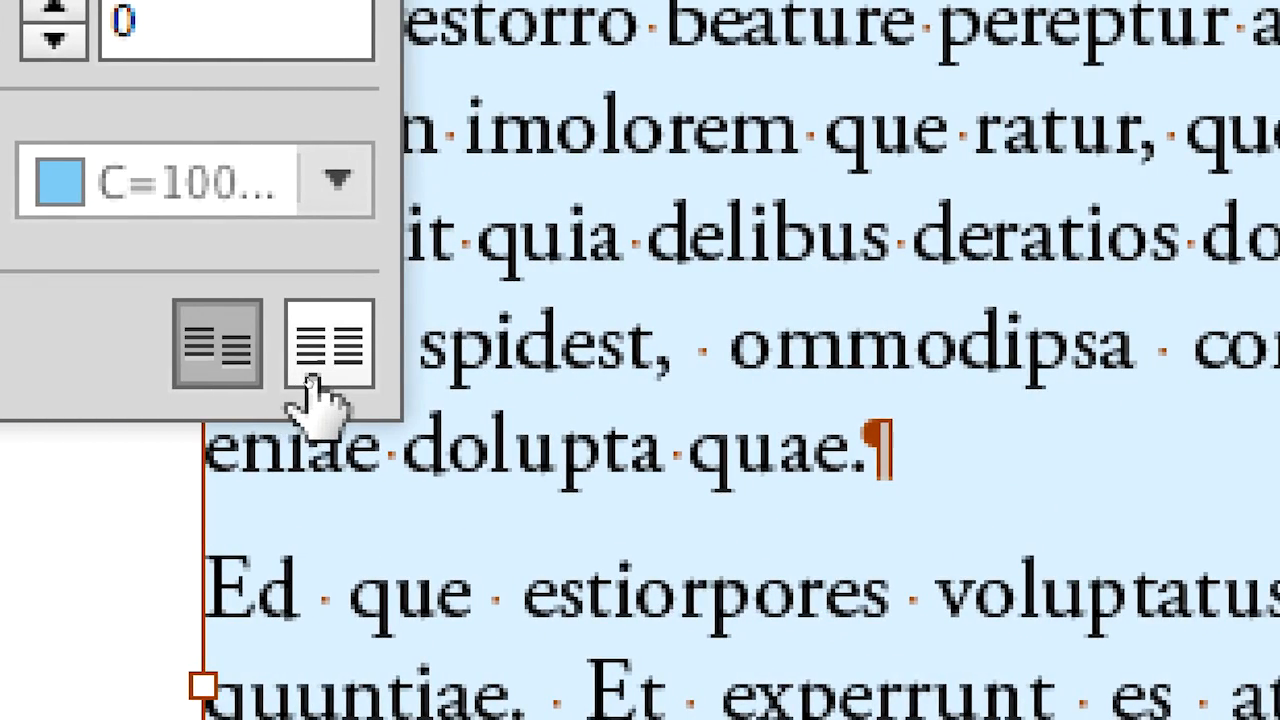
# - Switch the text frame's alignment to the baseline grid on and off repeatedly to compare the columns, finishing with it off
pyautogui.click(312, 384)
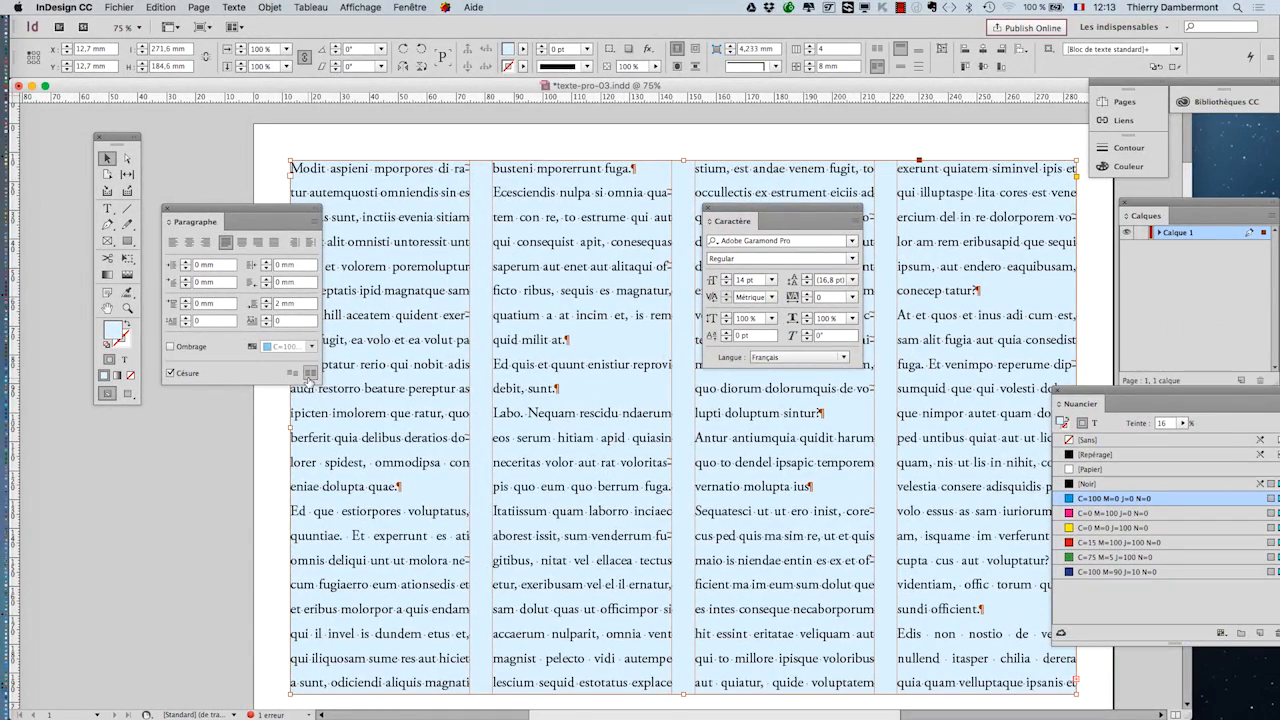
pyautogui.click(292, 373)
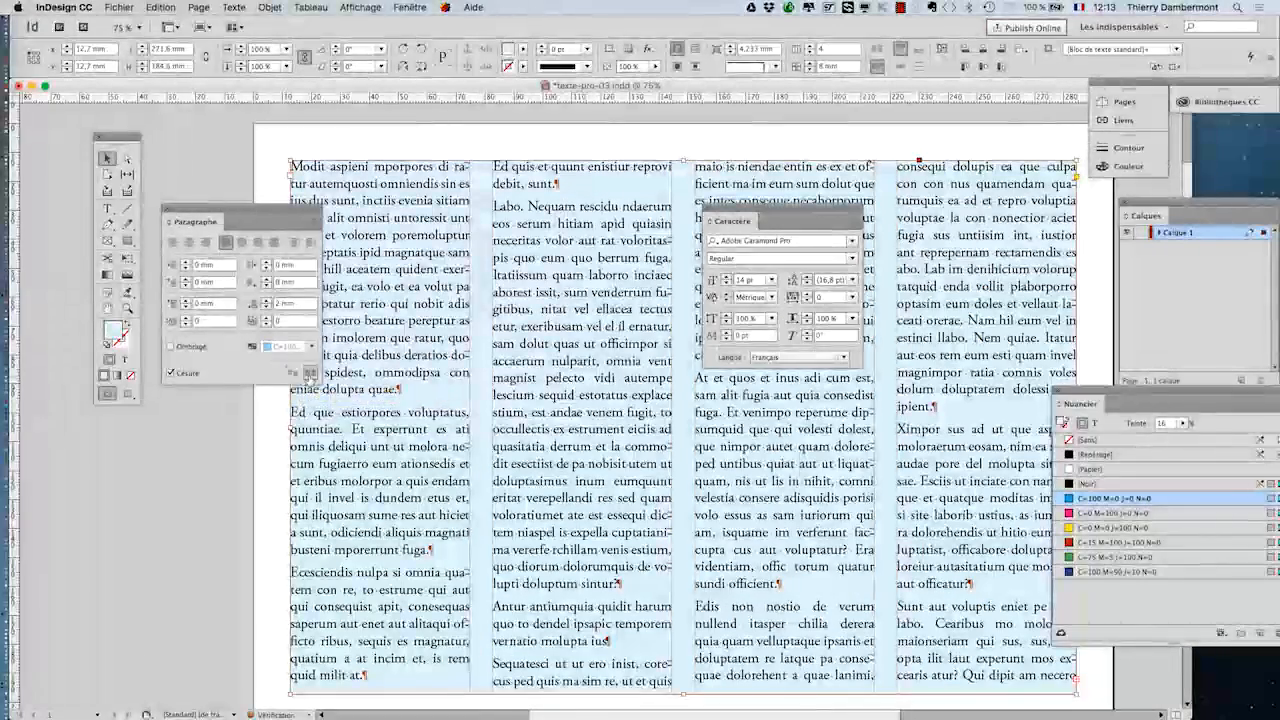
pyautogui.click(310, 373)
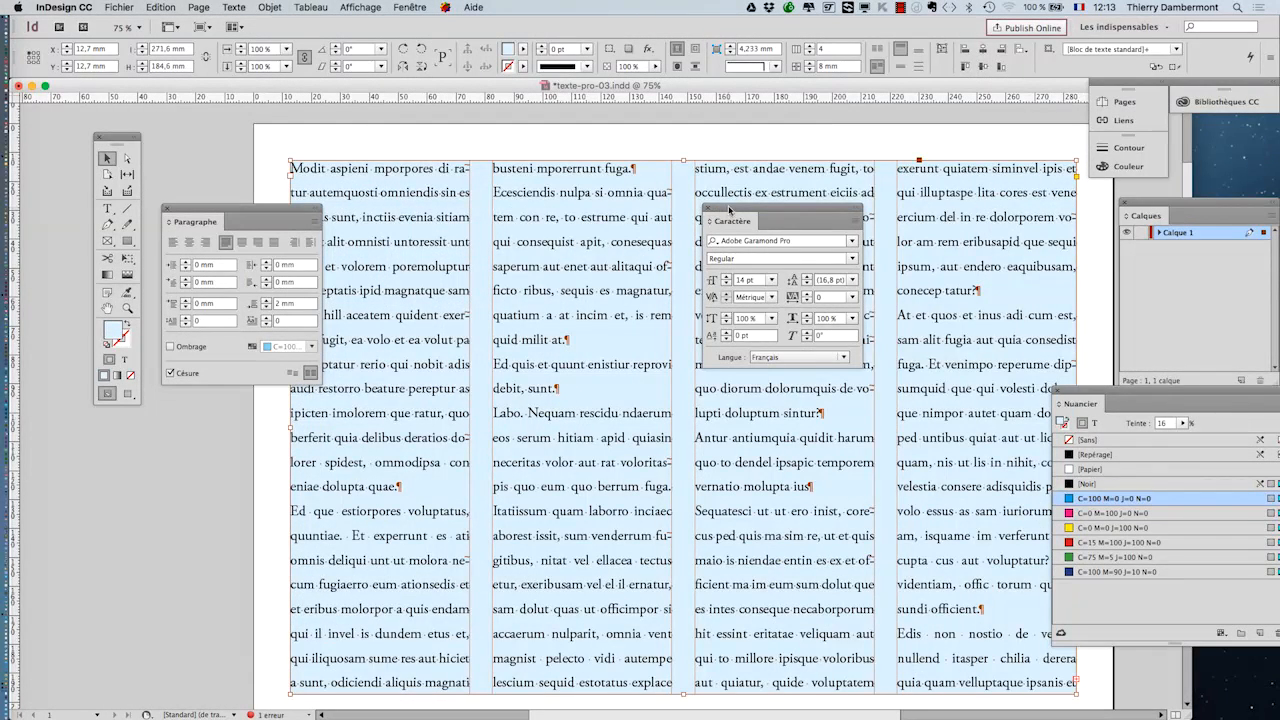
pyautogui.moveTo(728, 210); pyautogui.dragTo(1057, 274)
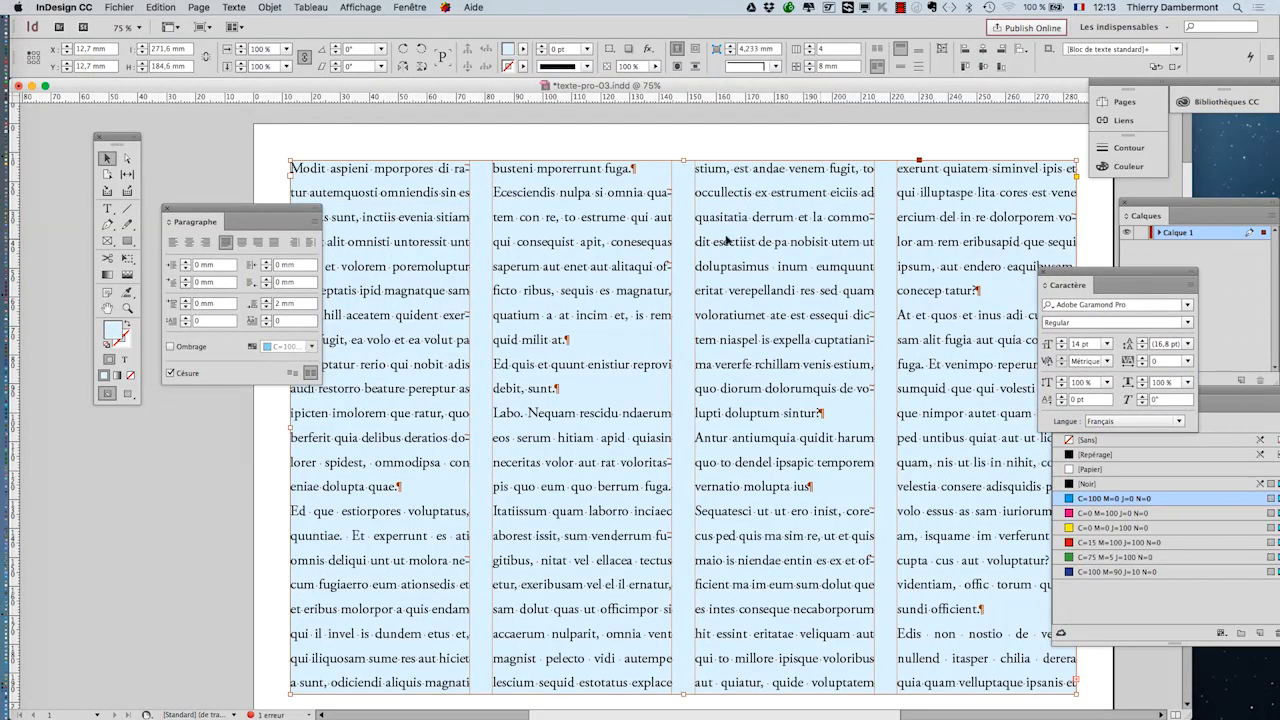
pyautogui.click(292, 373)
pyautogui.click(310, 373)
pyautogui.click(292, 373)
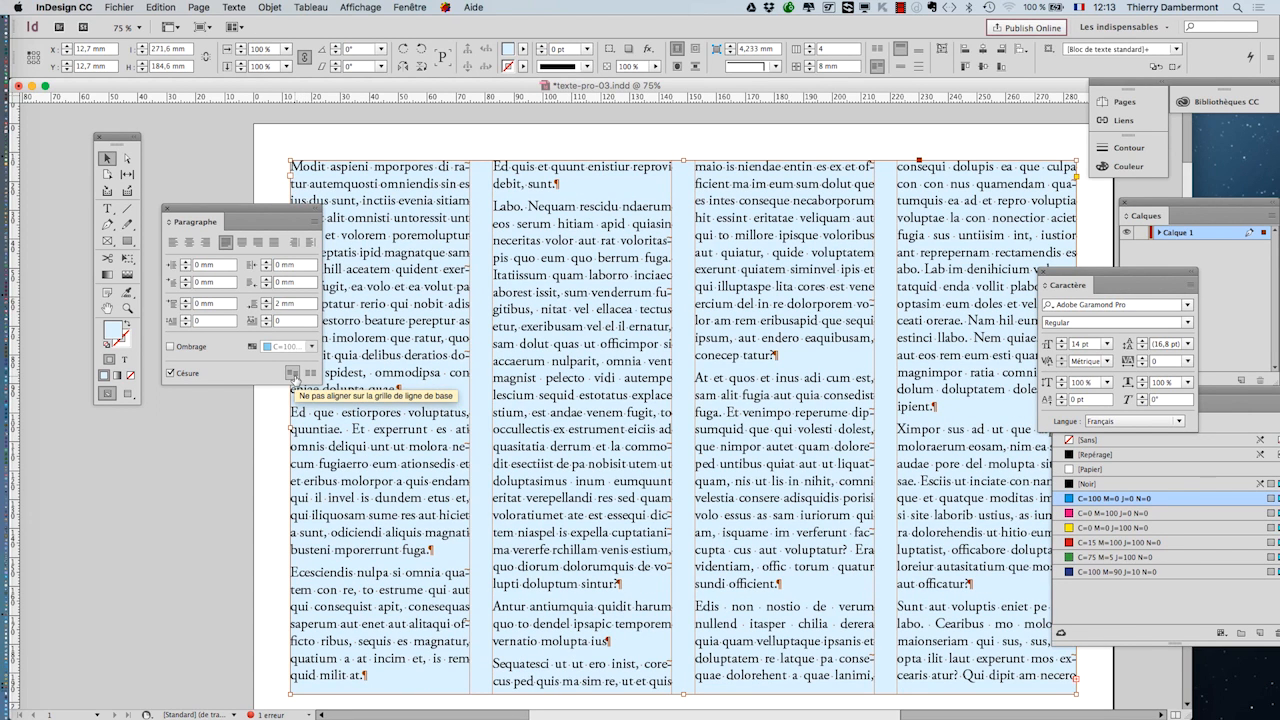
pyautogui.click(310, 373)
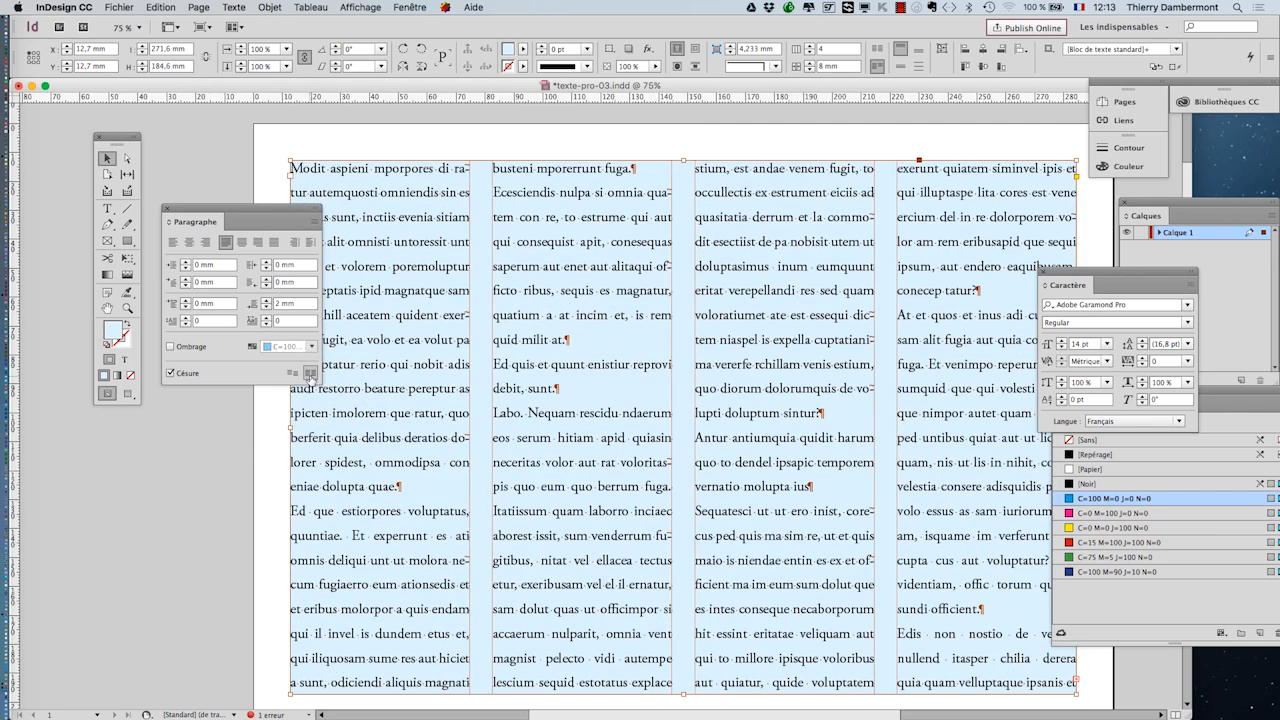
pyautogui.click(292, 373)
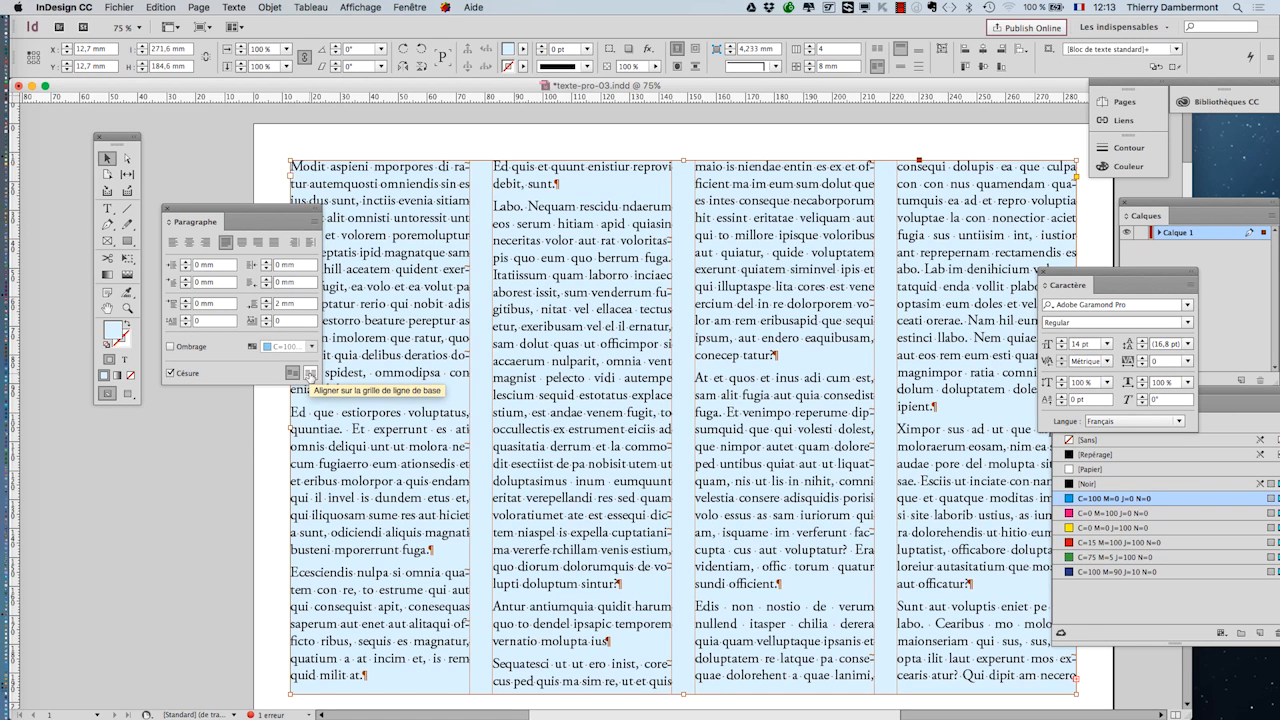
pyautogui.click(310, 374)
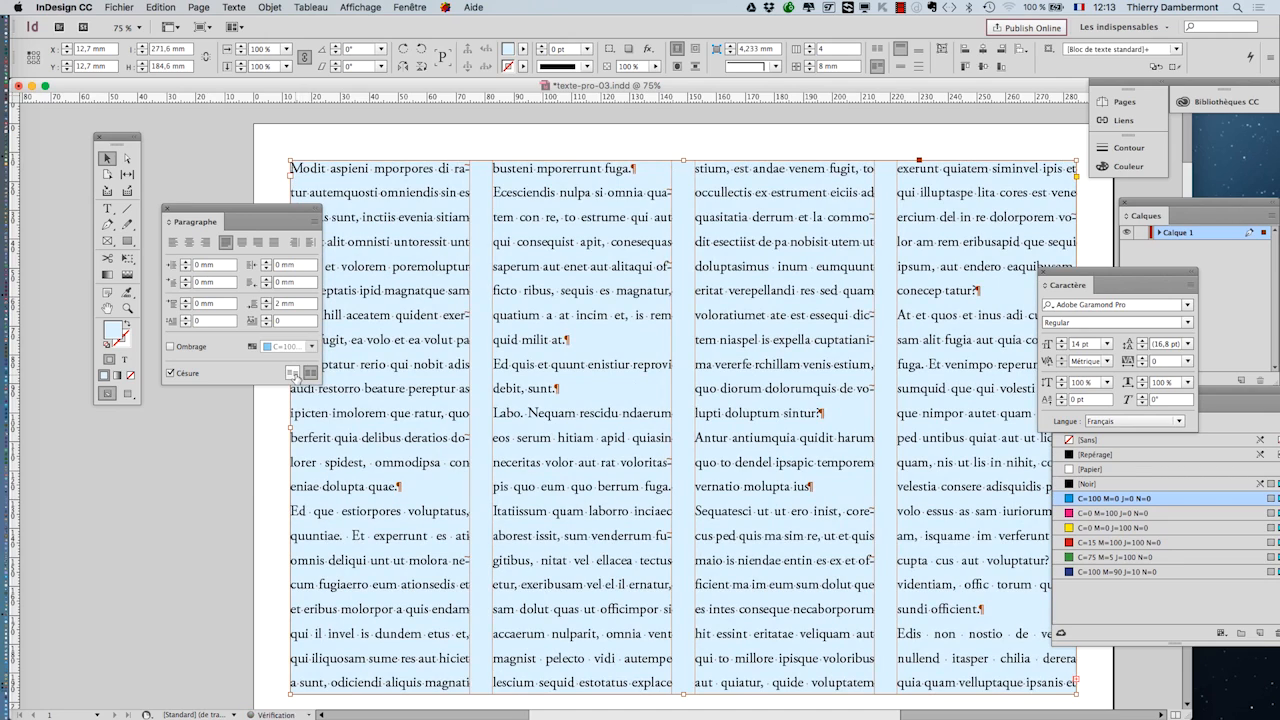
pyautogui.click(293, 374)
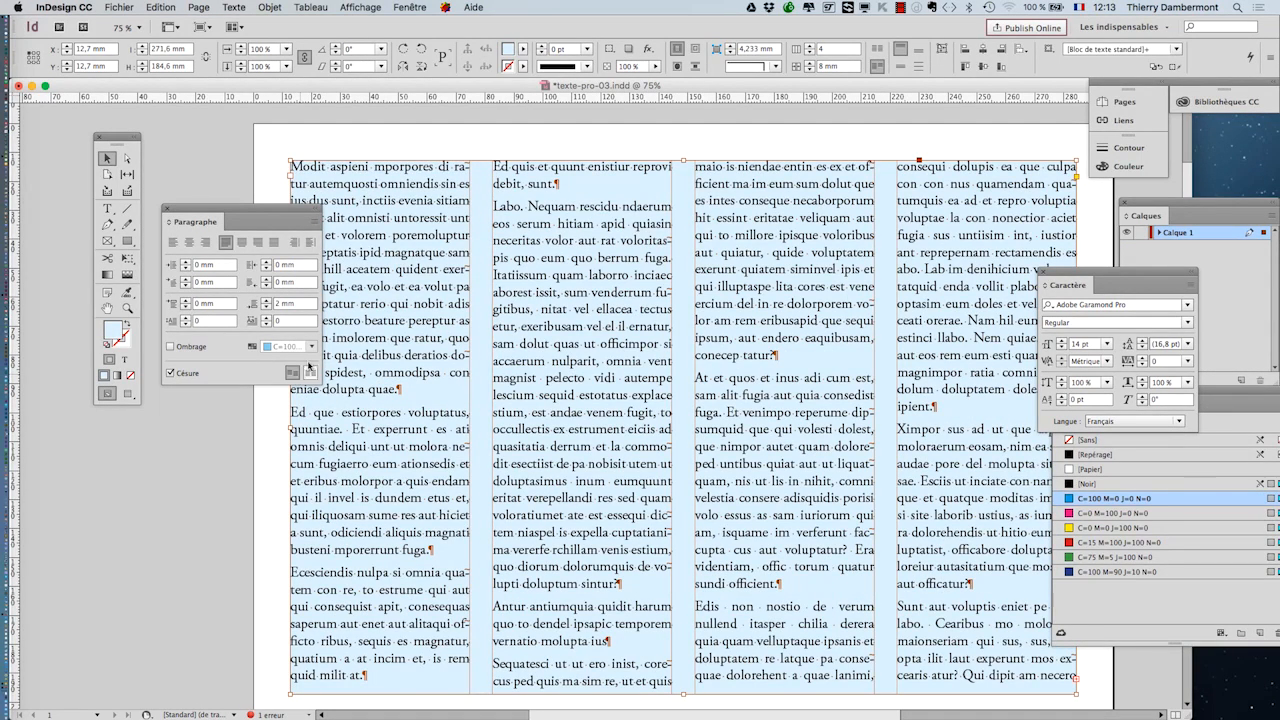
# - Move the tool palette and the Paragraph panel onto the pasteboard, clear of the text frame
pyautogui.moveTo(289, 211); pyautogui.dragTo(284, 212)
pyautogui.moveTo(118, 137); pyautogui.dragTo(58, 128)
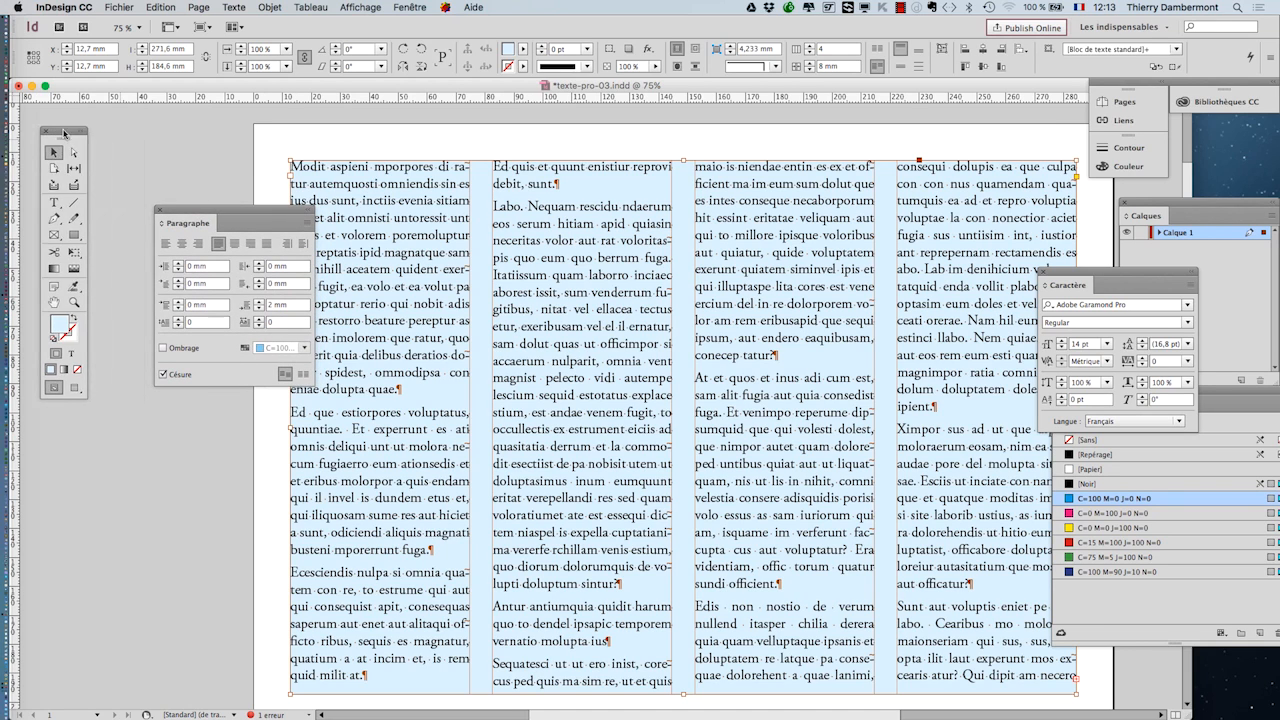
pyautogui.moveTo(205, 212); pyautogui.dragTo(146, 168)
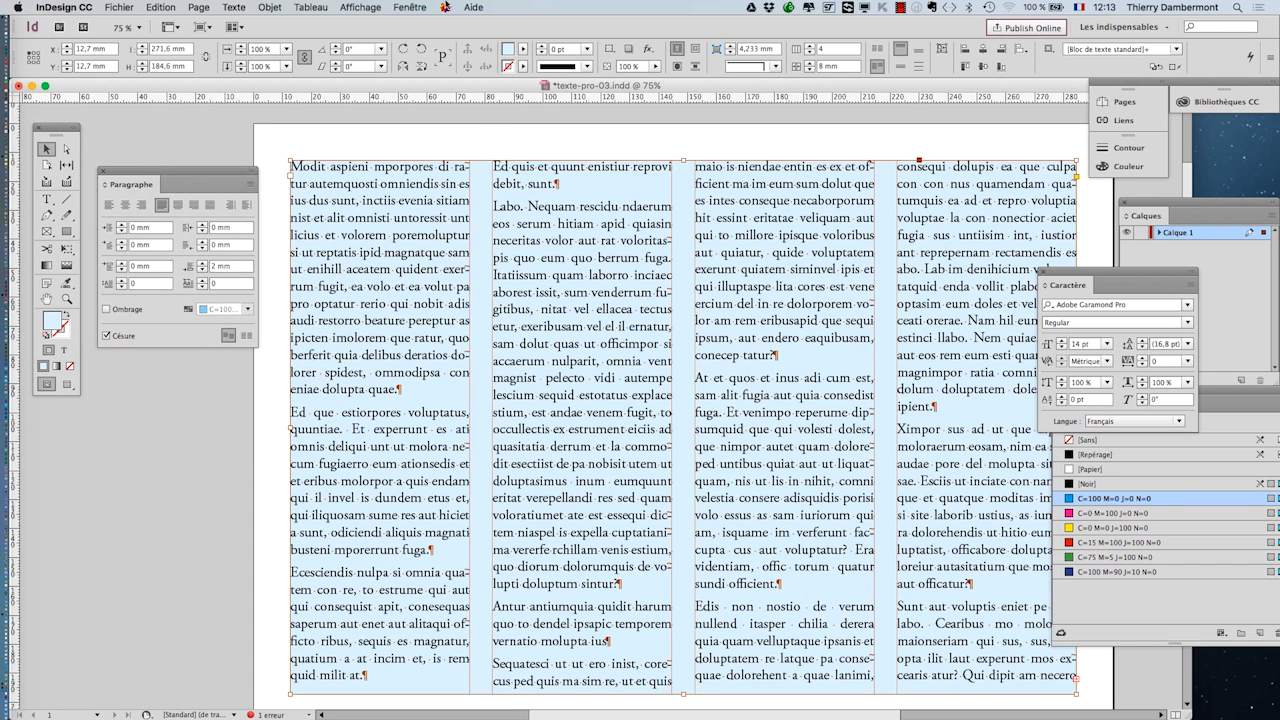
# - Show the document's baseline grid
pyautogui.click(378, 7)
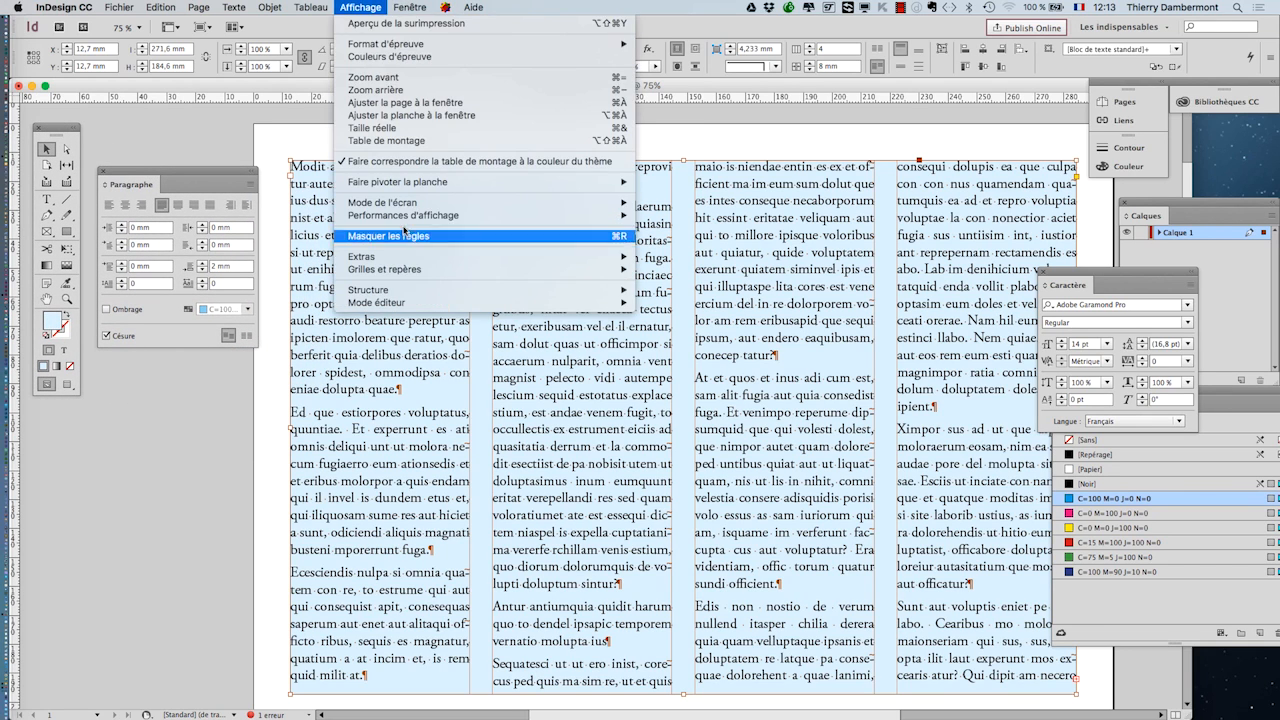
pyautogui.moveTo(407, 260)
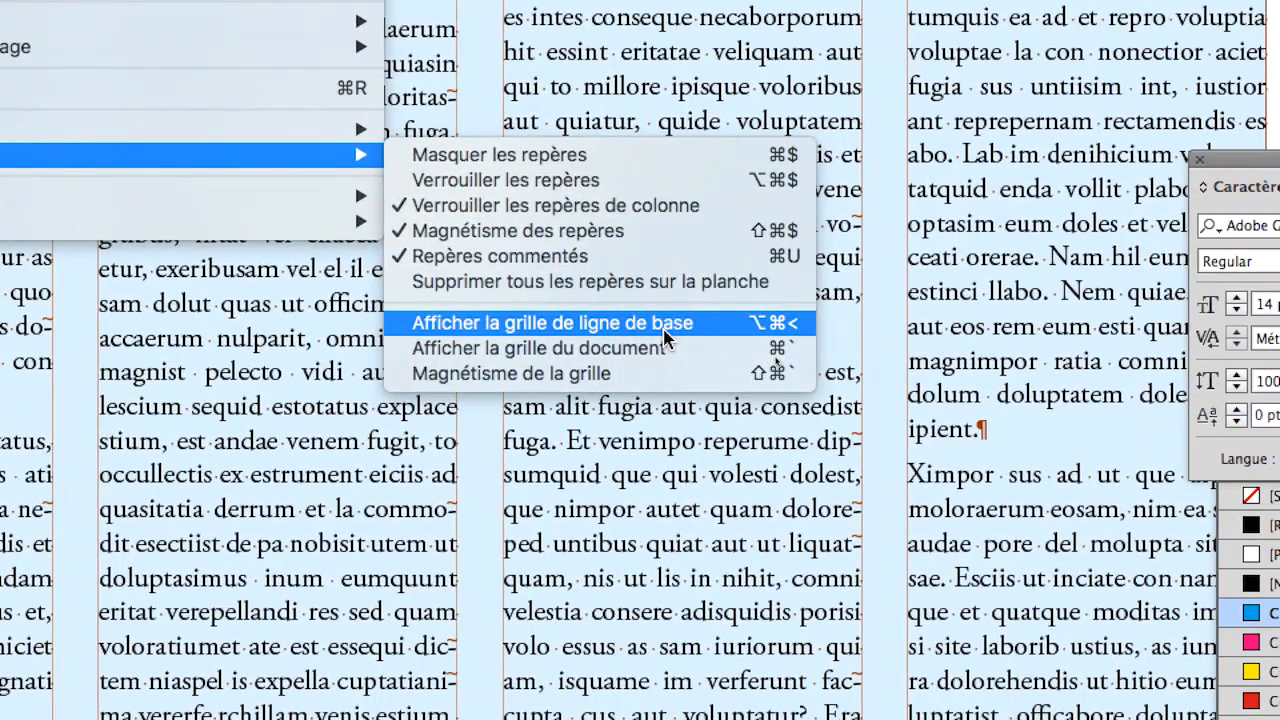
pyautogui.click(664, 331)
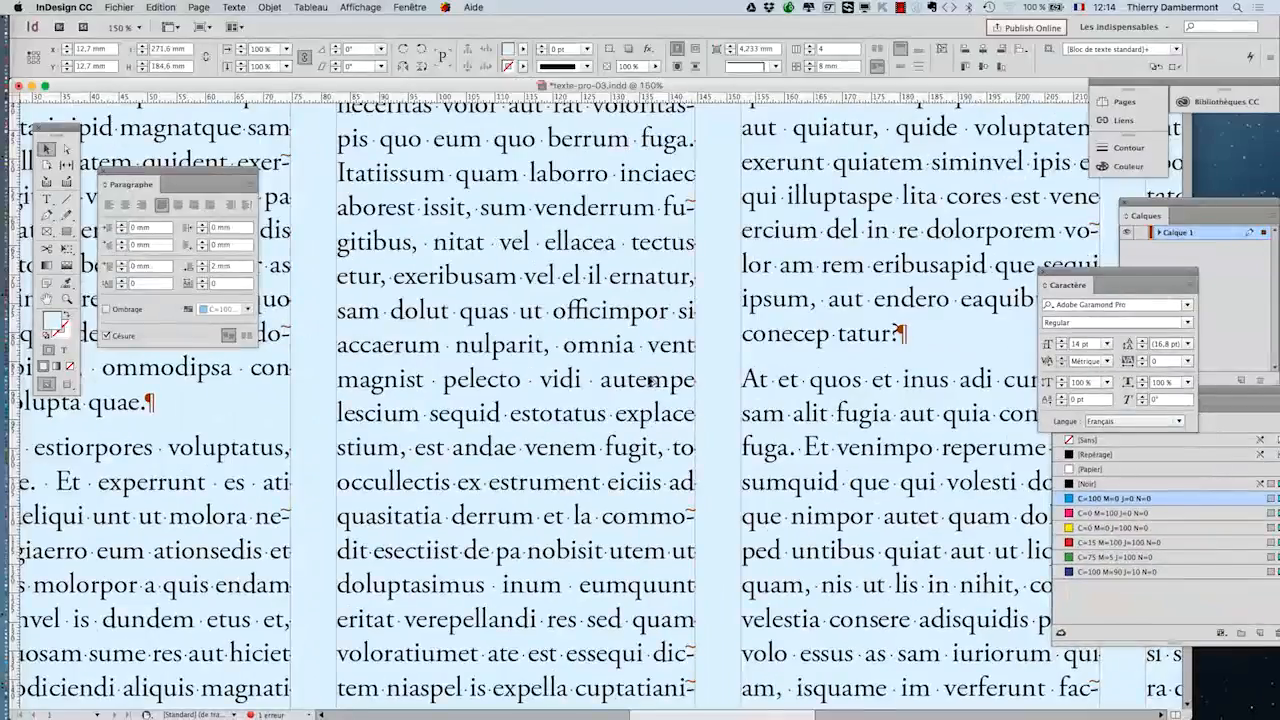
# - Turn off "Grilles en arrière-plan" in the grid preferences so the baseline grid is drawn in front of the text frame
pyautogui.scroll(-3, 644, 378)
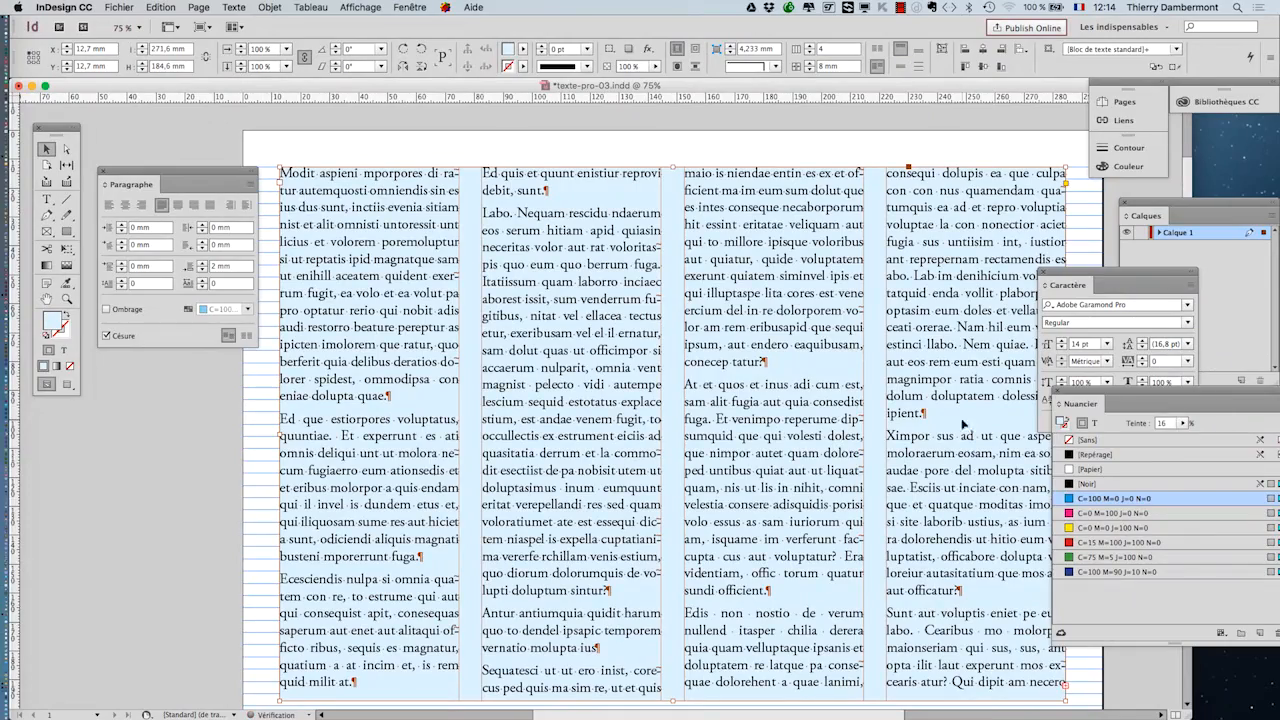
pyautogui.press('super+minus')
pyautogui.press('super+plus')
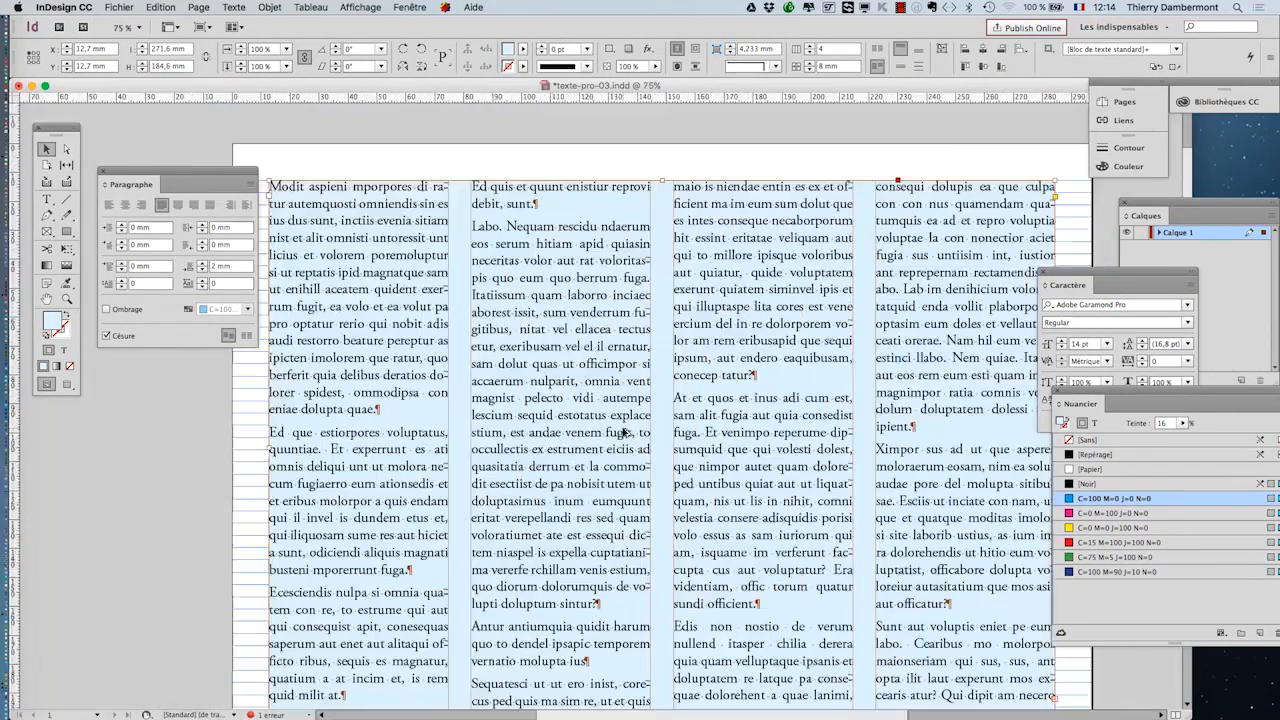
pyautogui.press('super+plus')
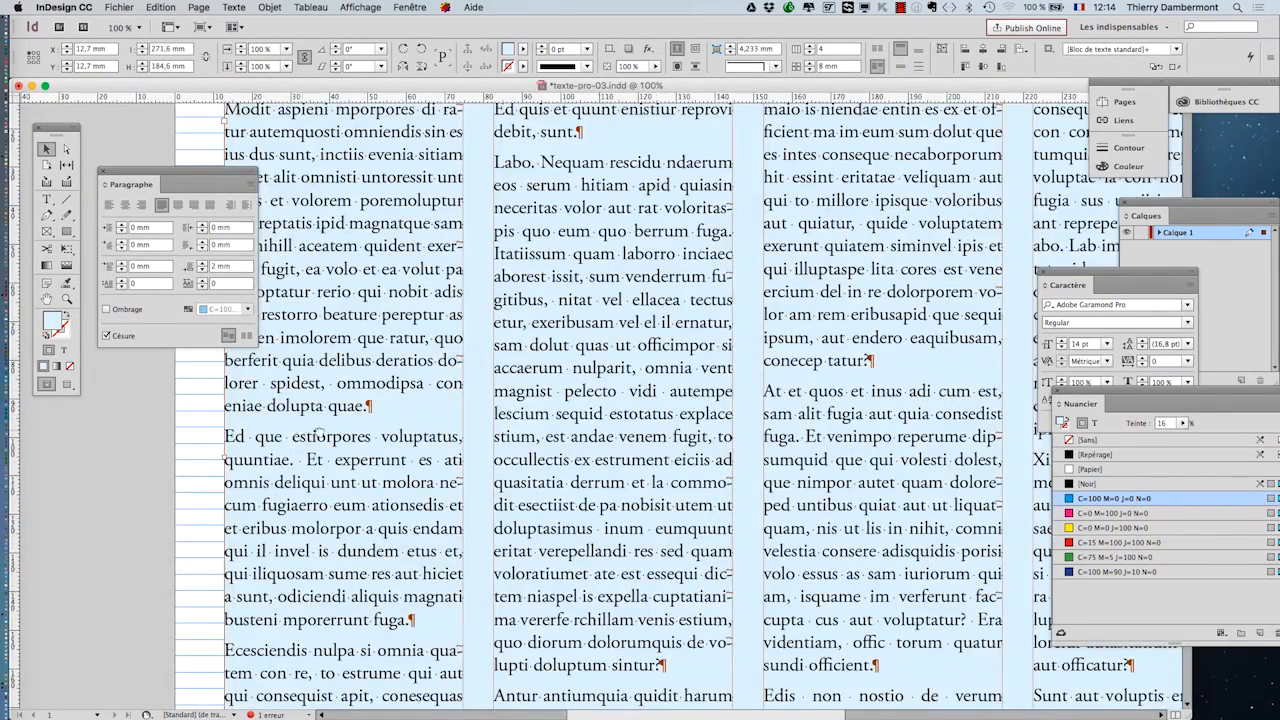
pyautogui.moveTo(308, 430); pyautogui.dragTo(553, 410)
pyautogui.moveTo(531, 537); pyautogui.dragTo(416, 600)
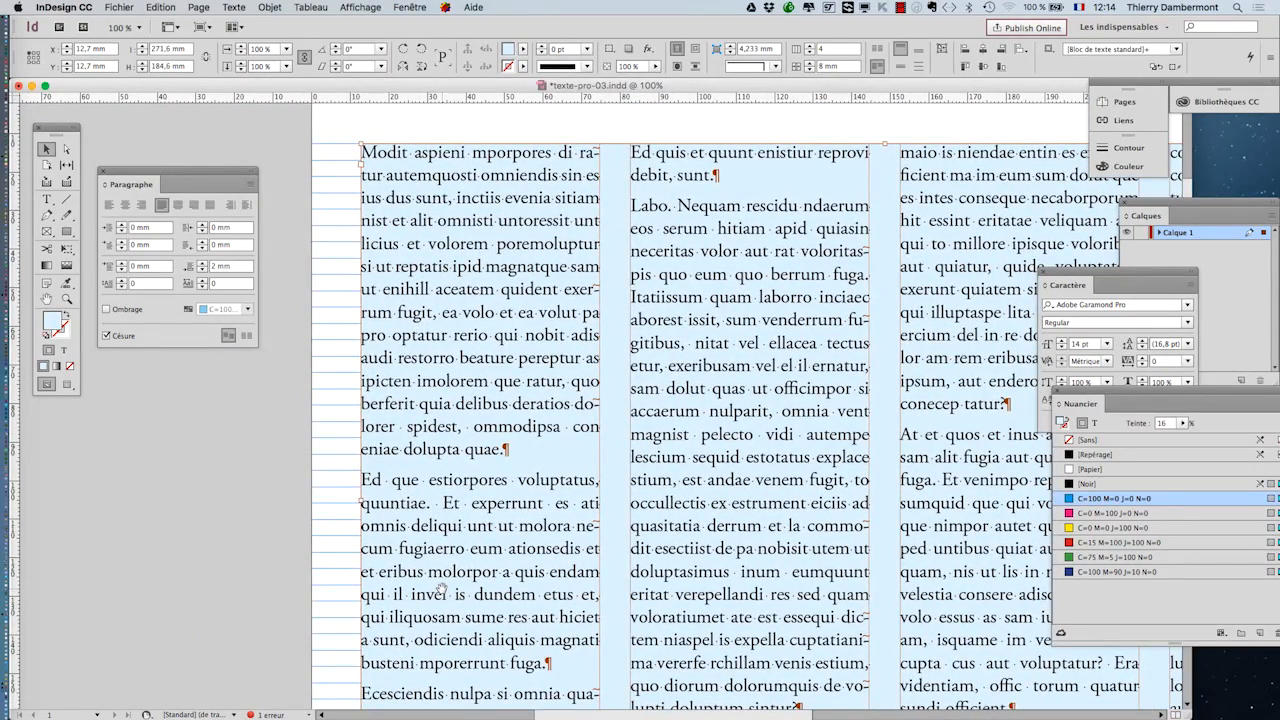
pyautogui.click(58, 6)
pyautogui.moveTo(110, 36)
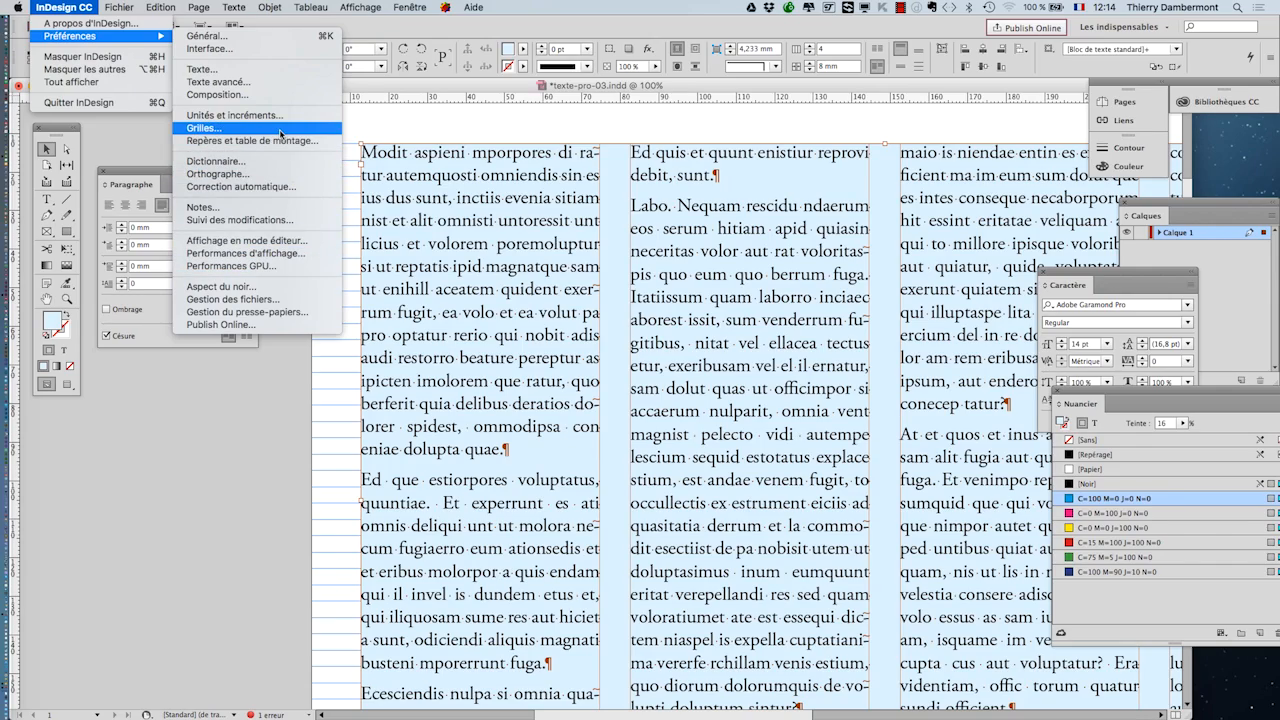
pyautogui.press('alt')
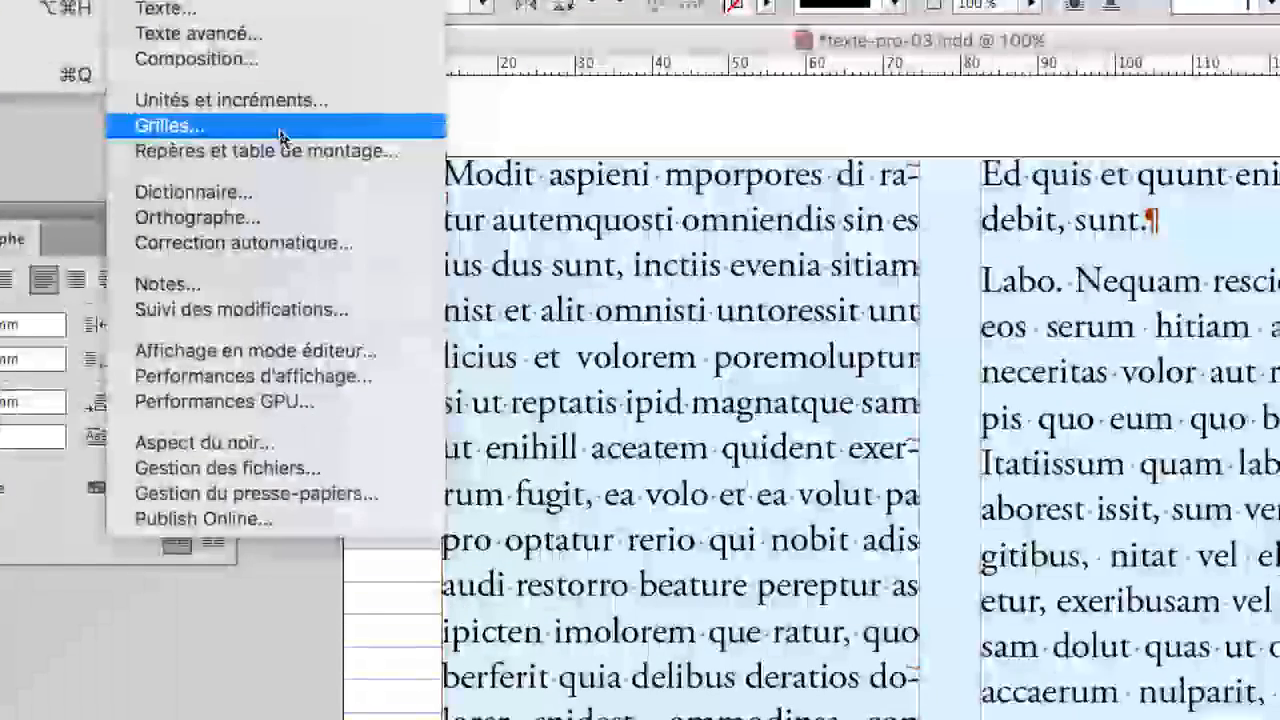
pyautogui.click(282, 138)
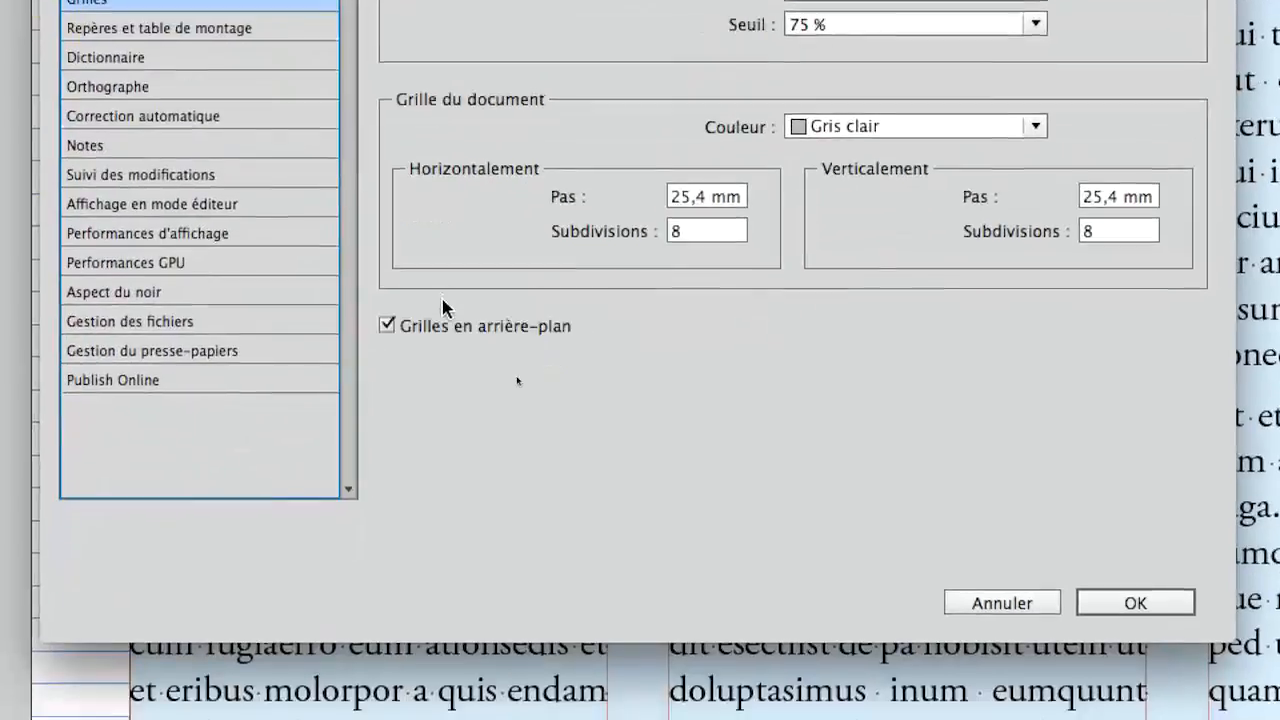
pyautogui.click(442, 314)
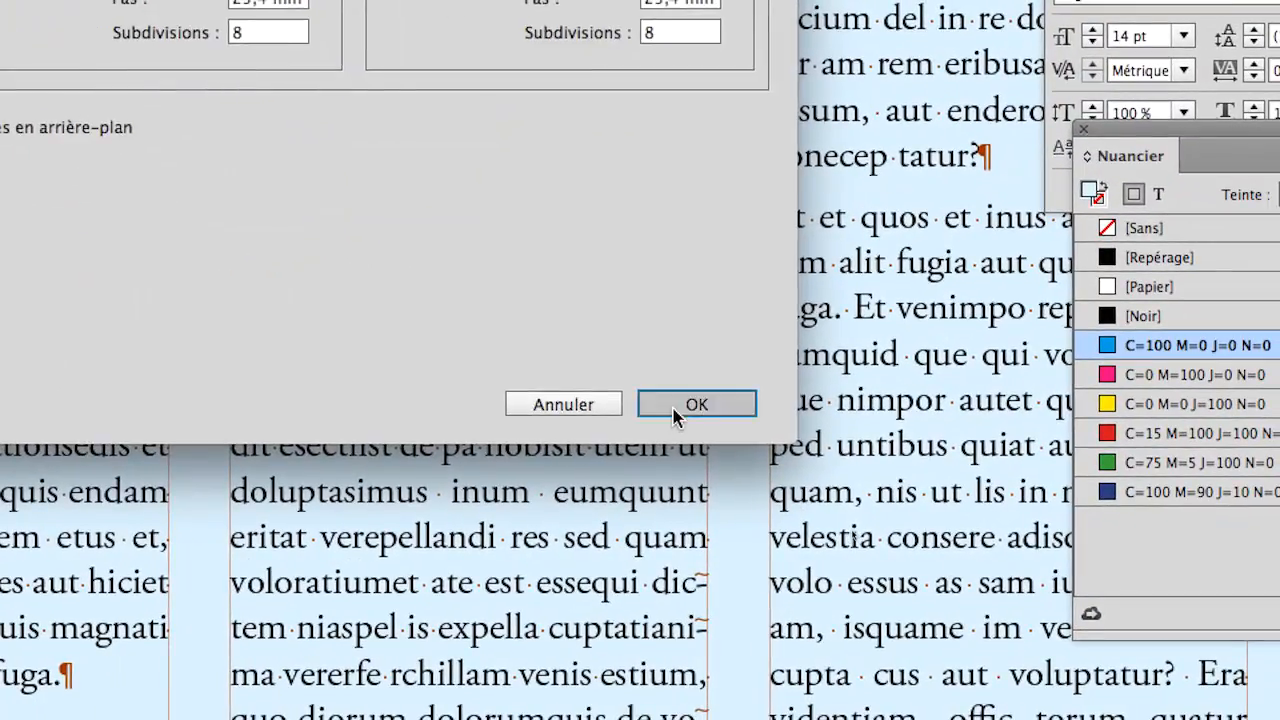
pyautogui.click(1077, 581)
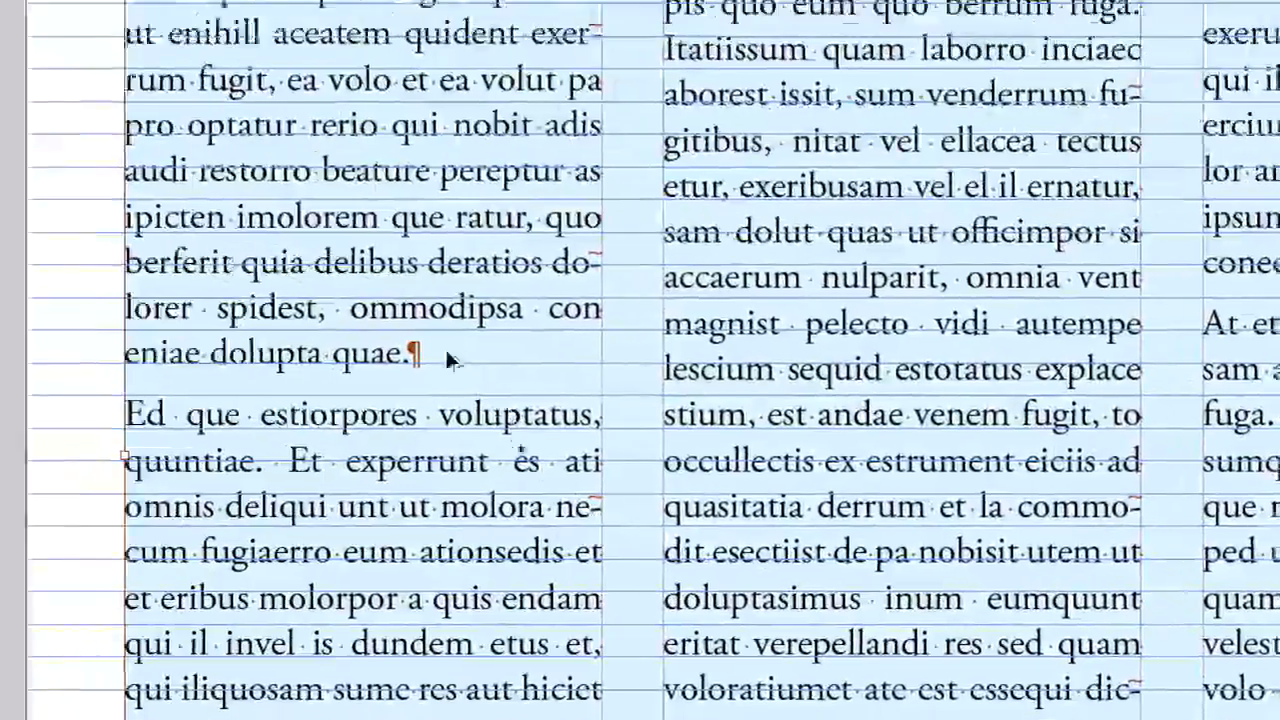
# - Examine how the text lines in the four columns sit relative to the baseline grid, close up and across the page
pyautogui.scroll(-2, 18, 252)
pyautogui.scroll(1, 480, 351)
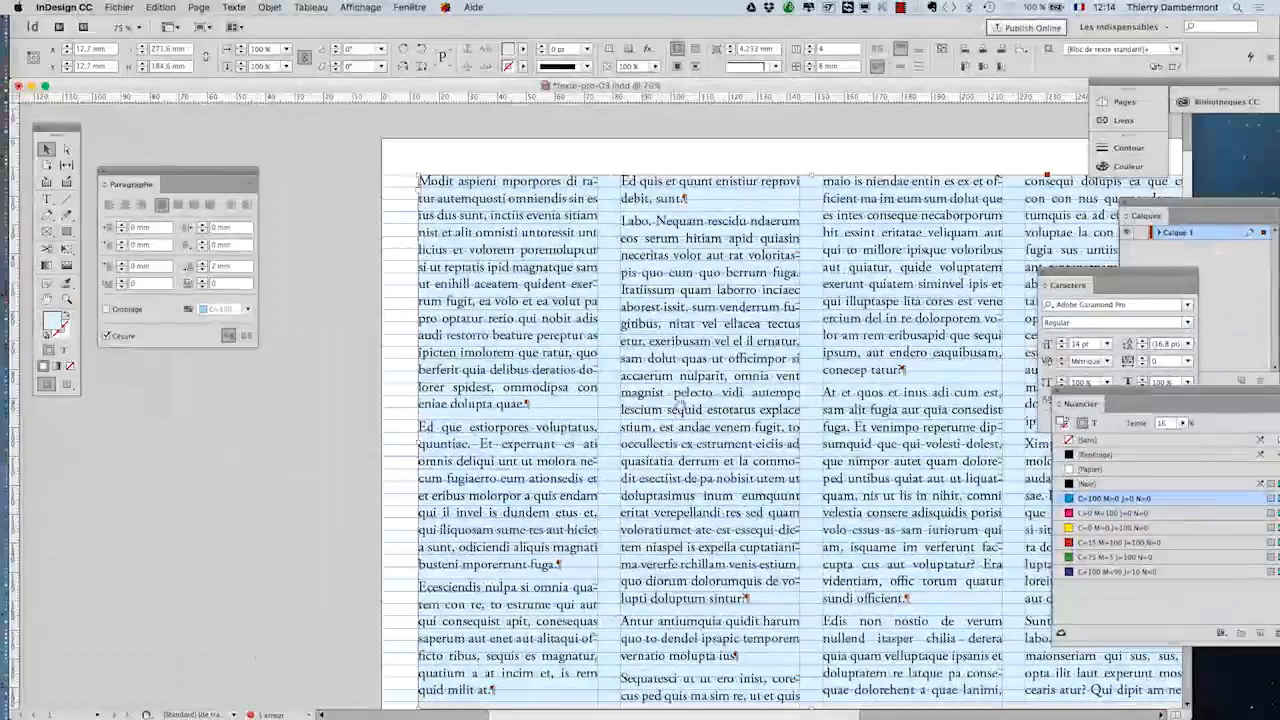
pyautogui.hscroll(3, 563, 385)
pyautogui.scroll(-1, 563, 385)
pyautogui.scroll(3, 615, 435)
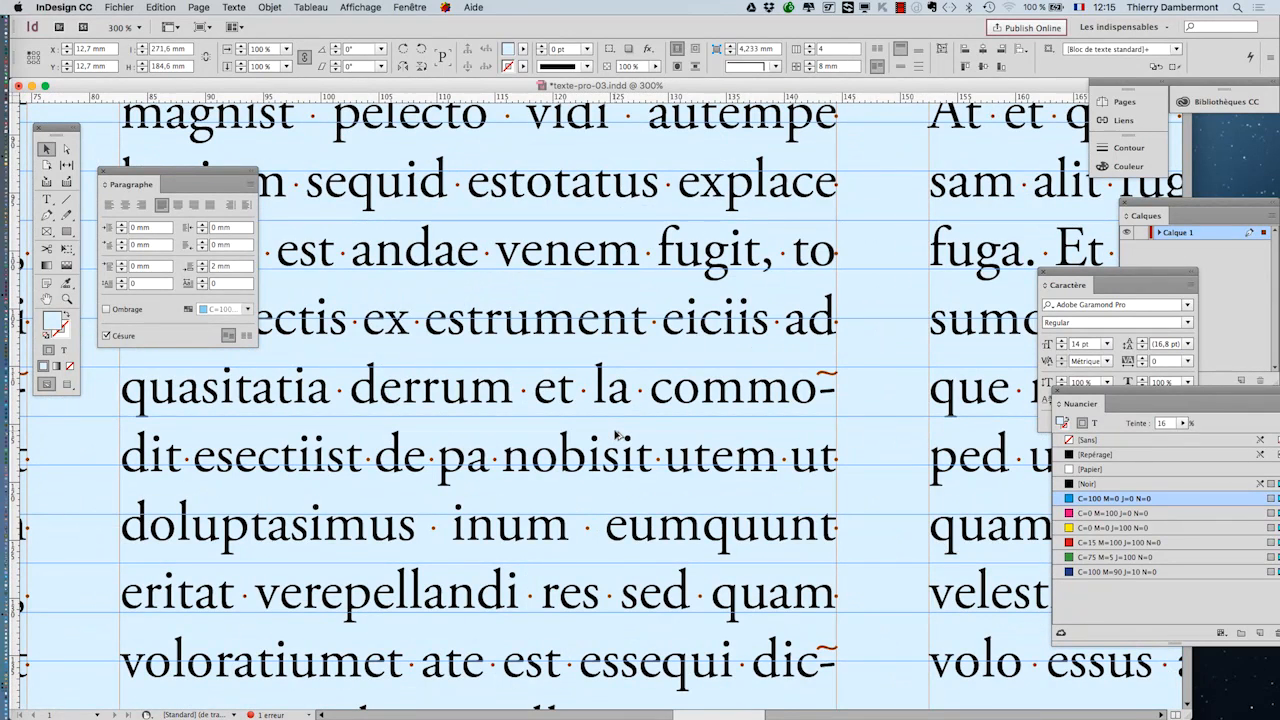
pyautogui.scroll(-1, 617, 435)
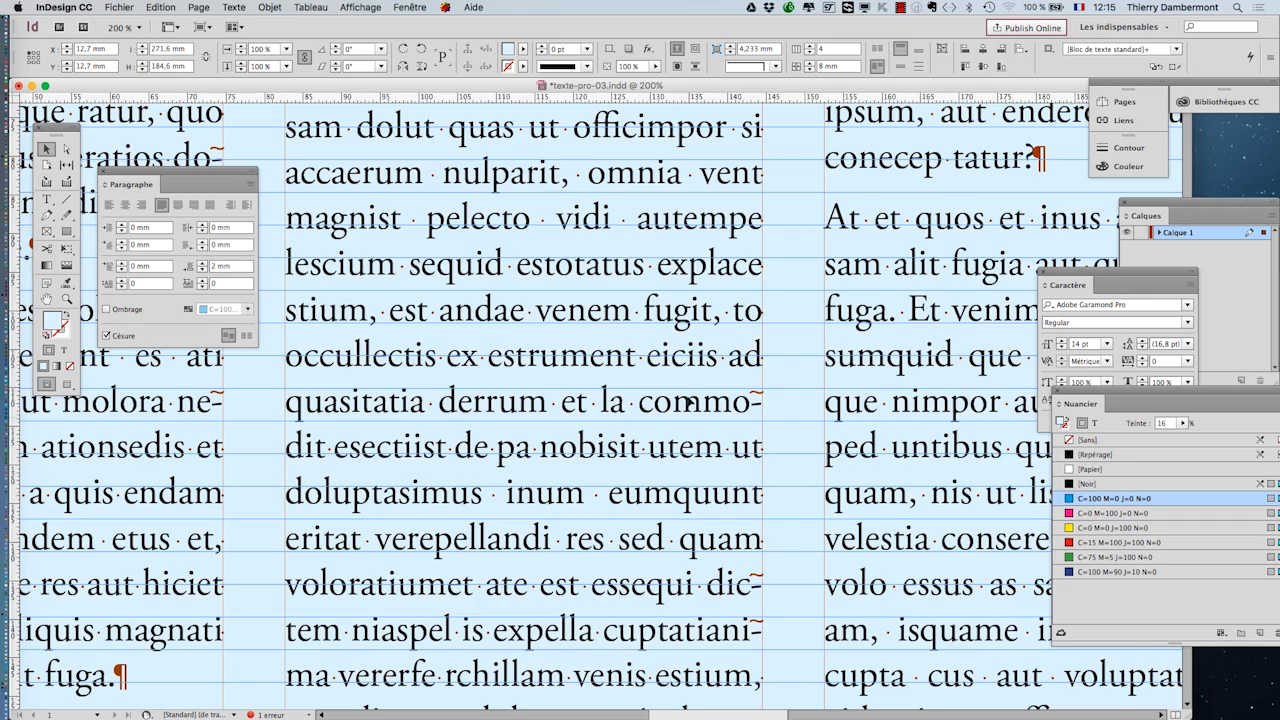
pyautogui.scroll(-4, 688, 403)
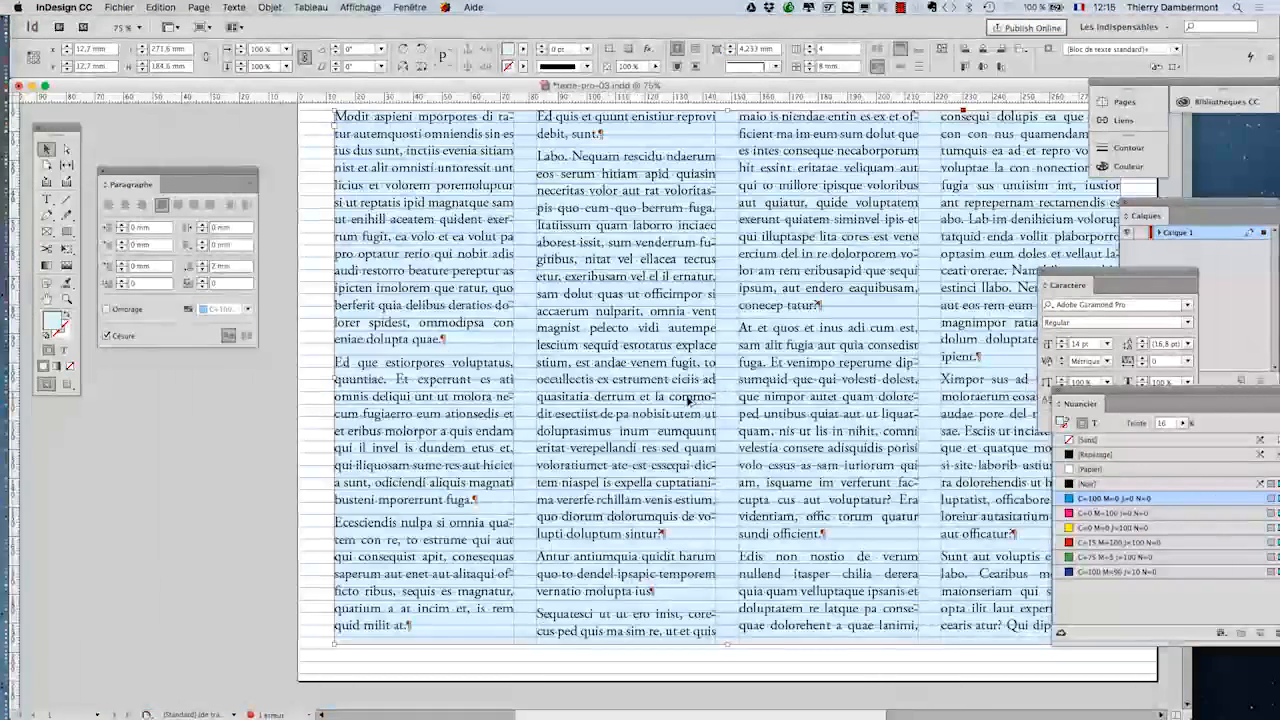
pyautogui.scroll(-1, 688, 400)
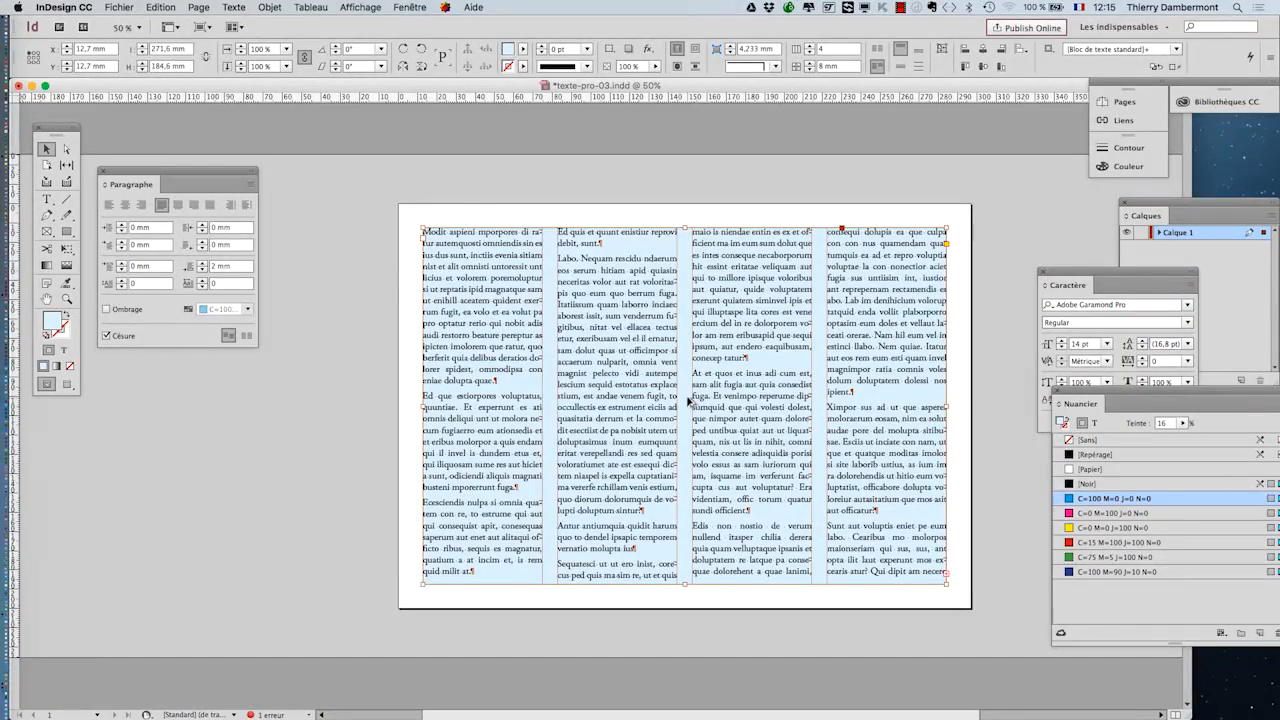
pyautogui.scroll(3, 702, 352)
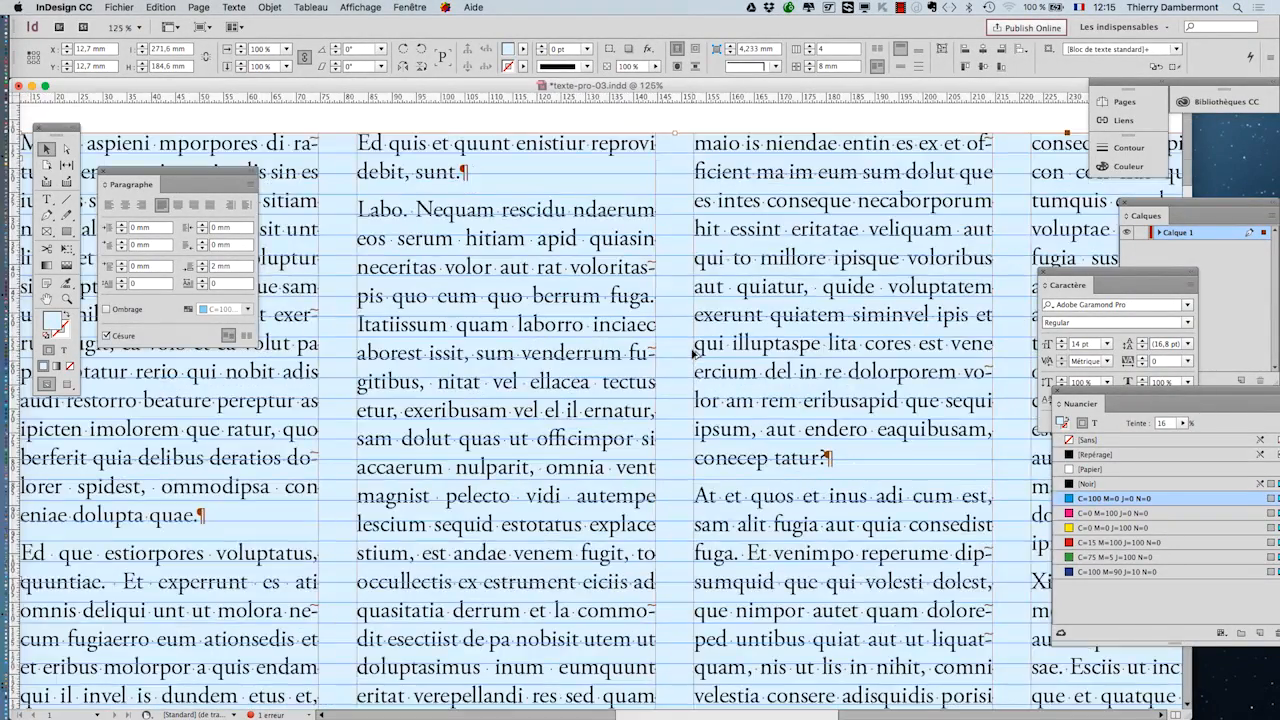
# - Set the baseline grid's view threshold (Seuil) to 400 % in the grid preferences
pyautogui.scroll(4, 694, 352)
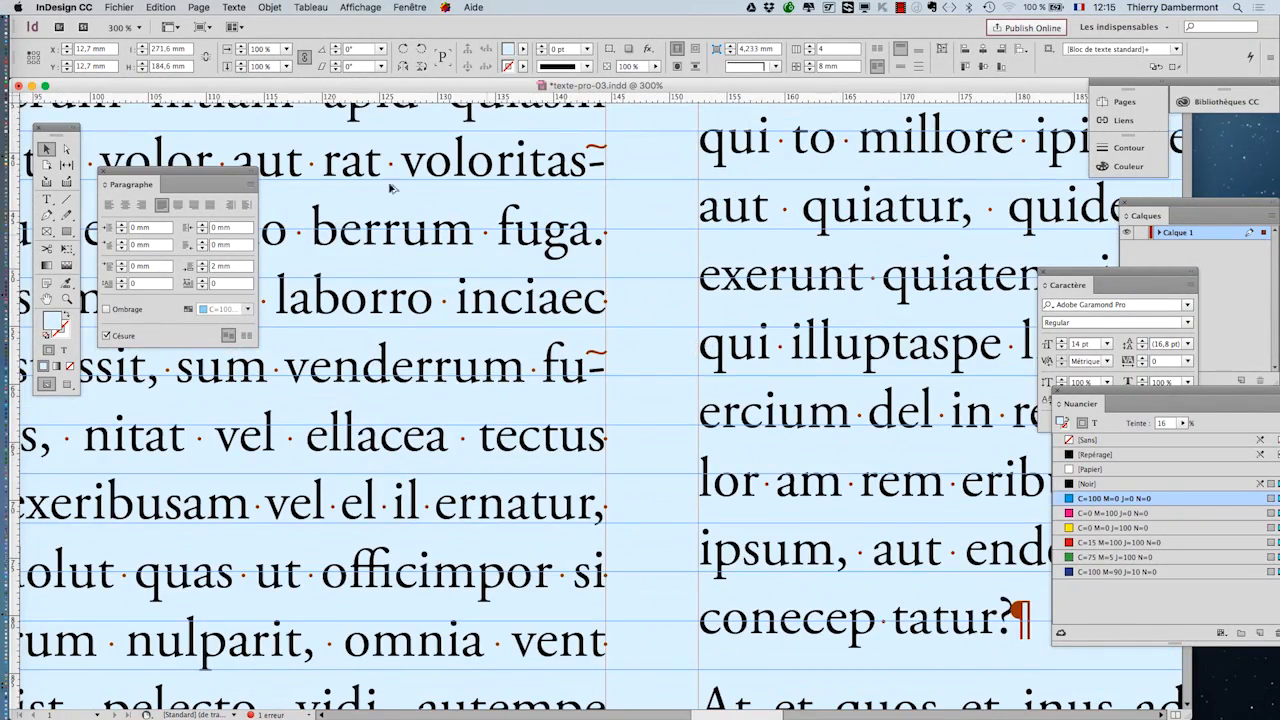
pyautogui.click(70, 7)
pyautogui.moveTo(80, 37)
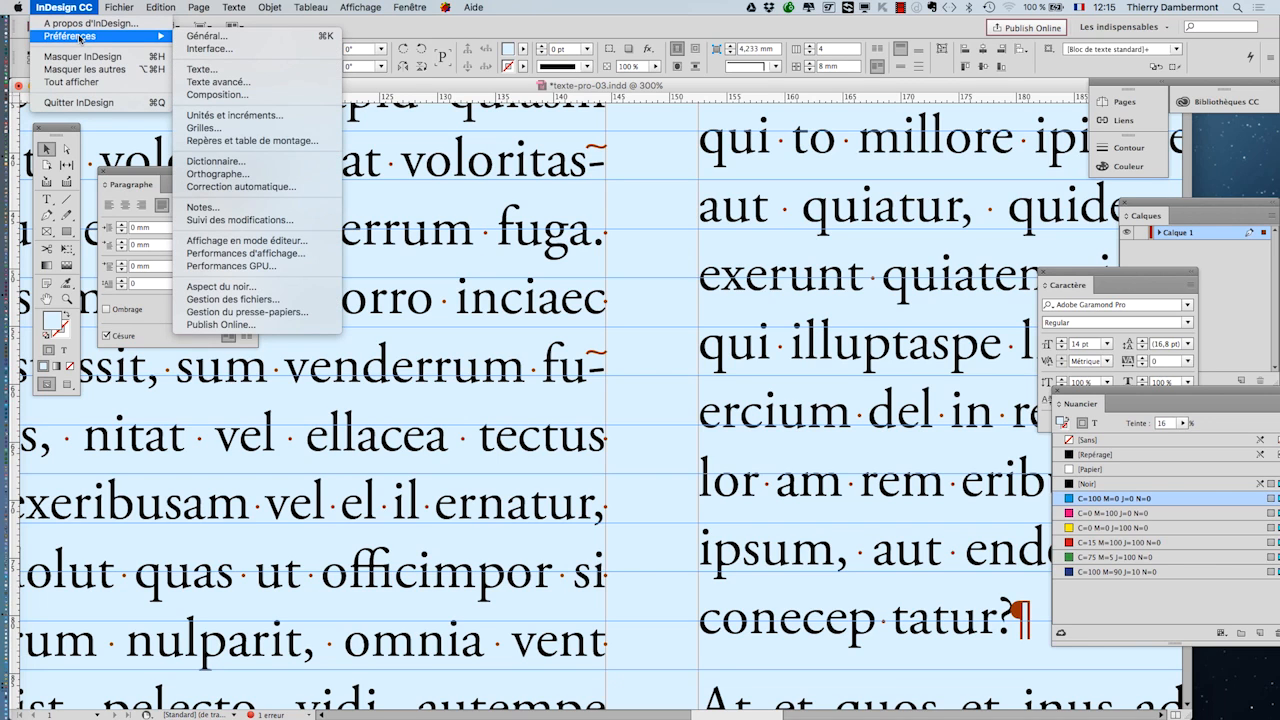
pyautogui.click(258, 129)
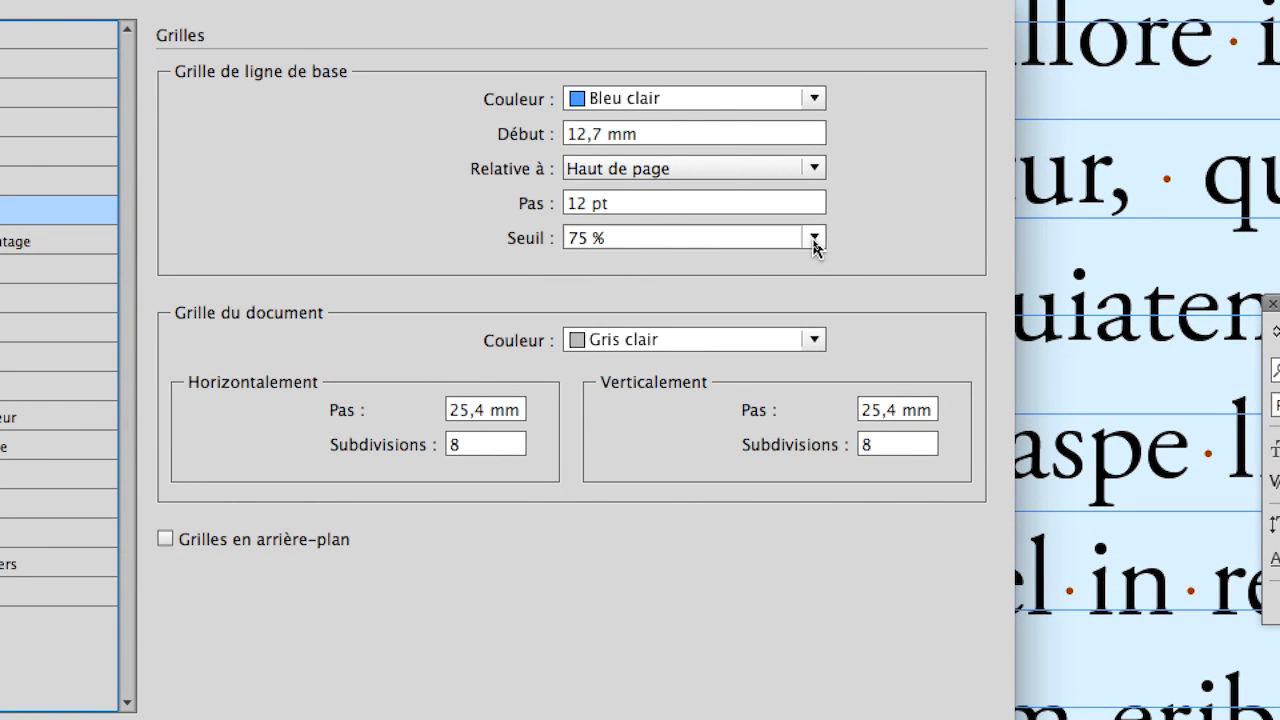
pyautogui.click(814, 240)
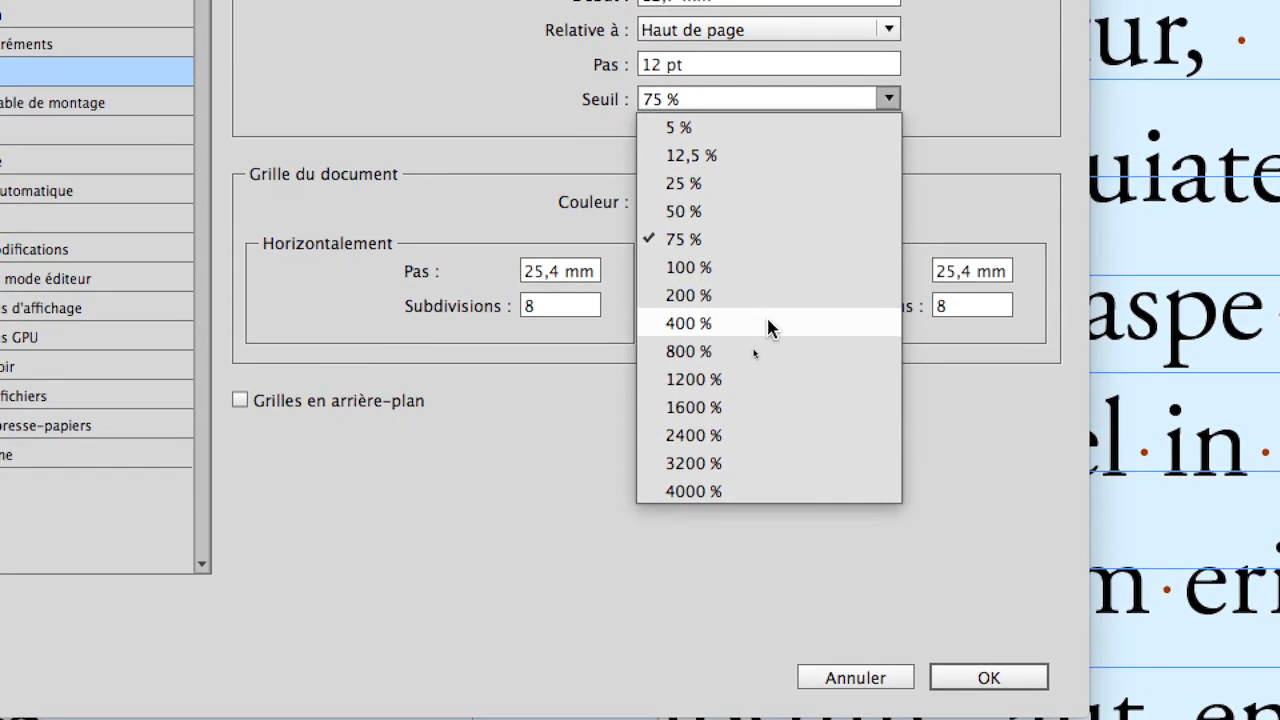
pyautogui.click(767, 333)
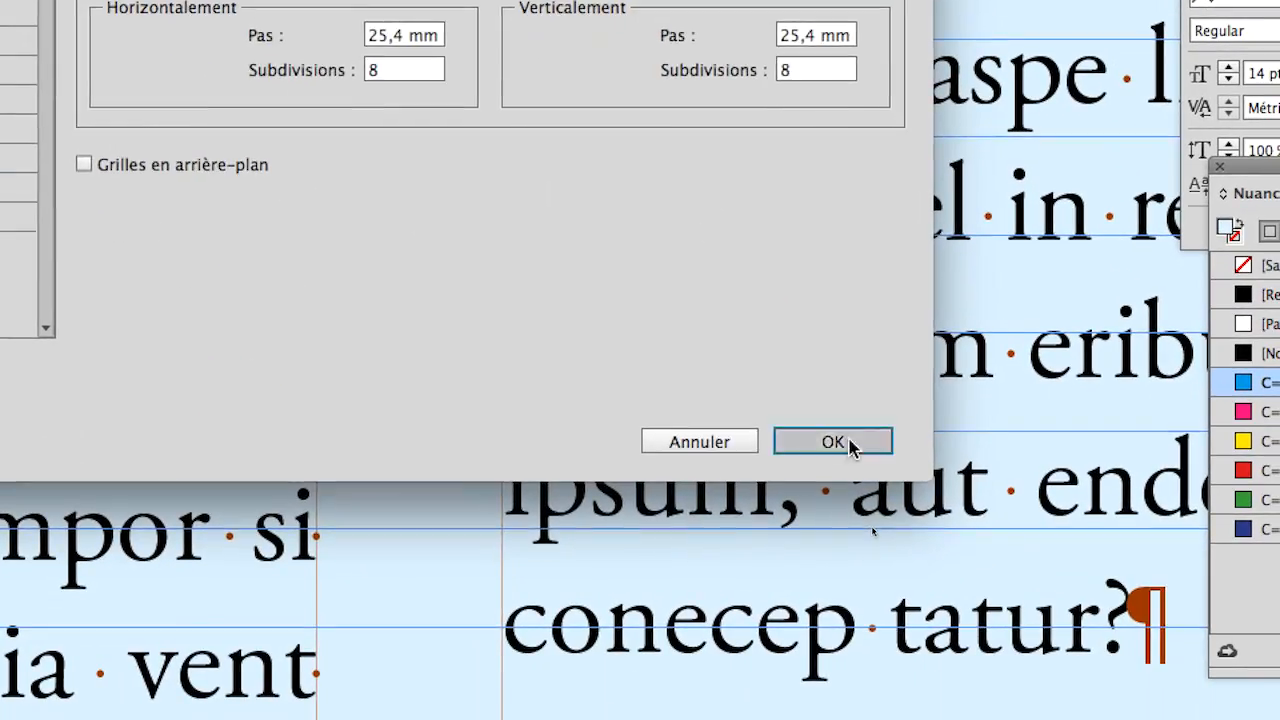
pyautogui.click(829, 440)
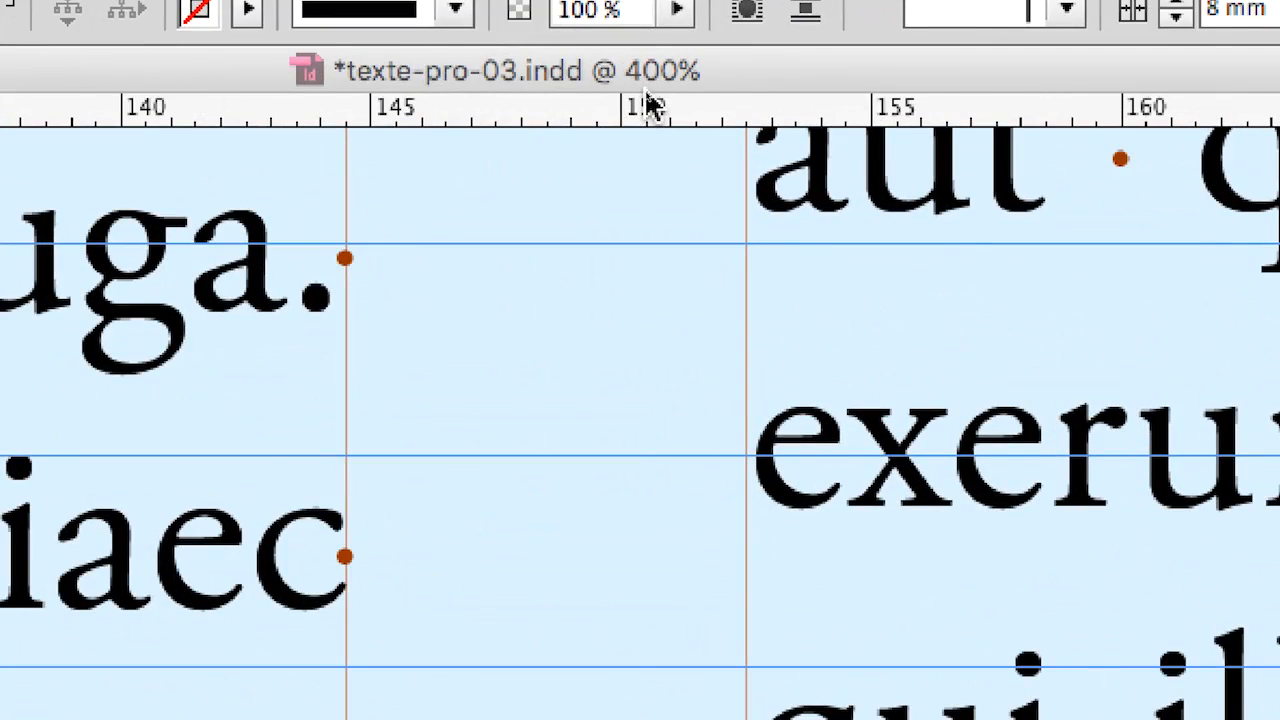
# - Examine the page at zoom levels below and above 400 % to check when the baseline grid is displayed
pyautogui.press('super+minus')
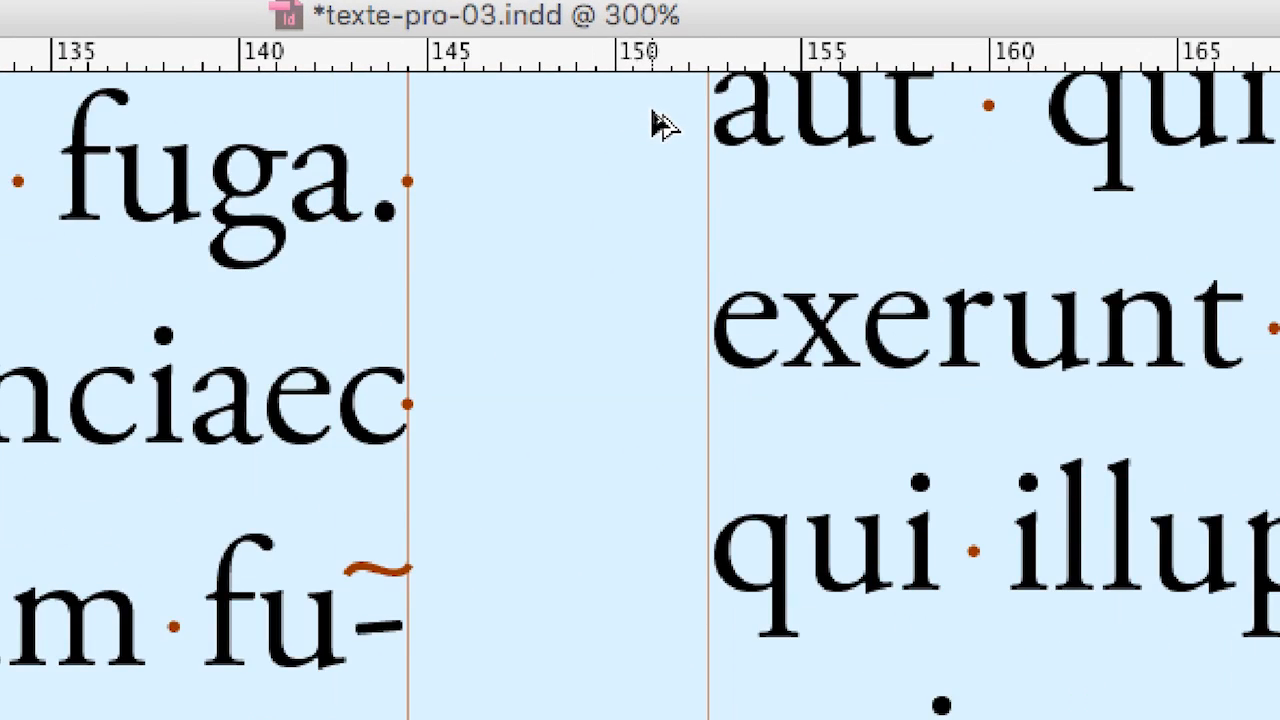
pyautogui.press('super+minus')
pyautogui.press('super+minus')
pyautogui.press('super+minus')
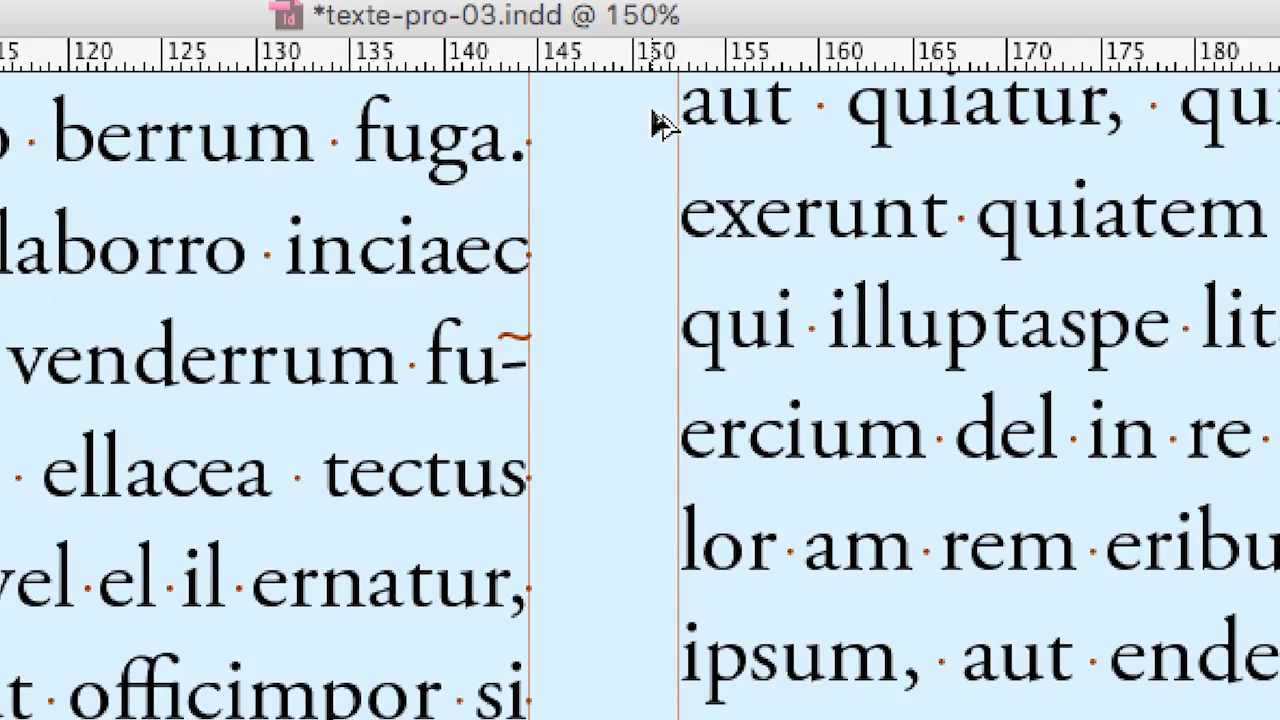
pyautogui.press('super+equal')
pyautogui.press('super+equal')
pyautogui.press('super+equal')
pyautogui.press('super+equal')
pyautogui.press('super+equal')
pyautogui.press('super+equal')
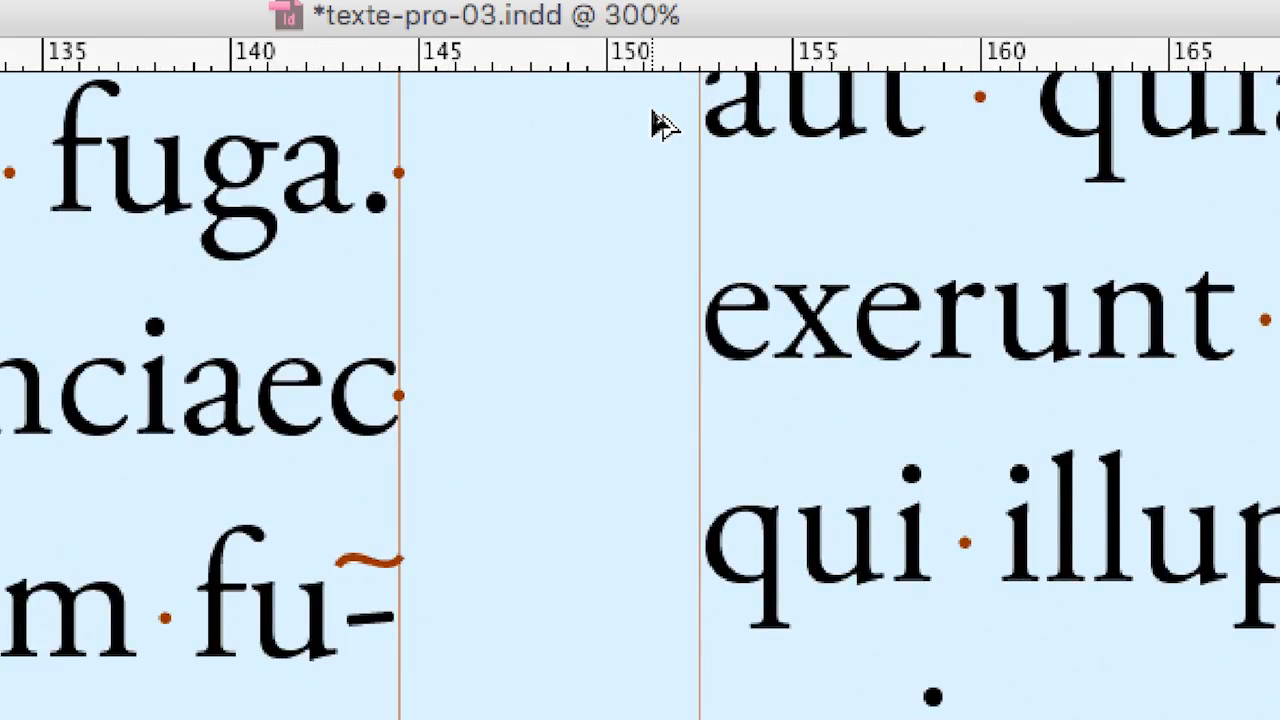
pyautogui.press('super+minus')
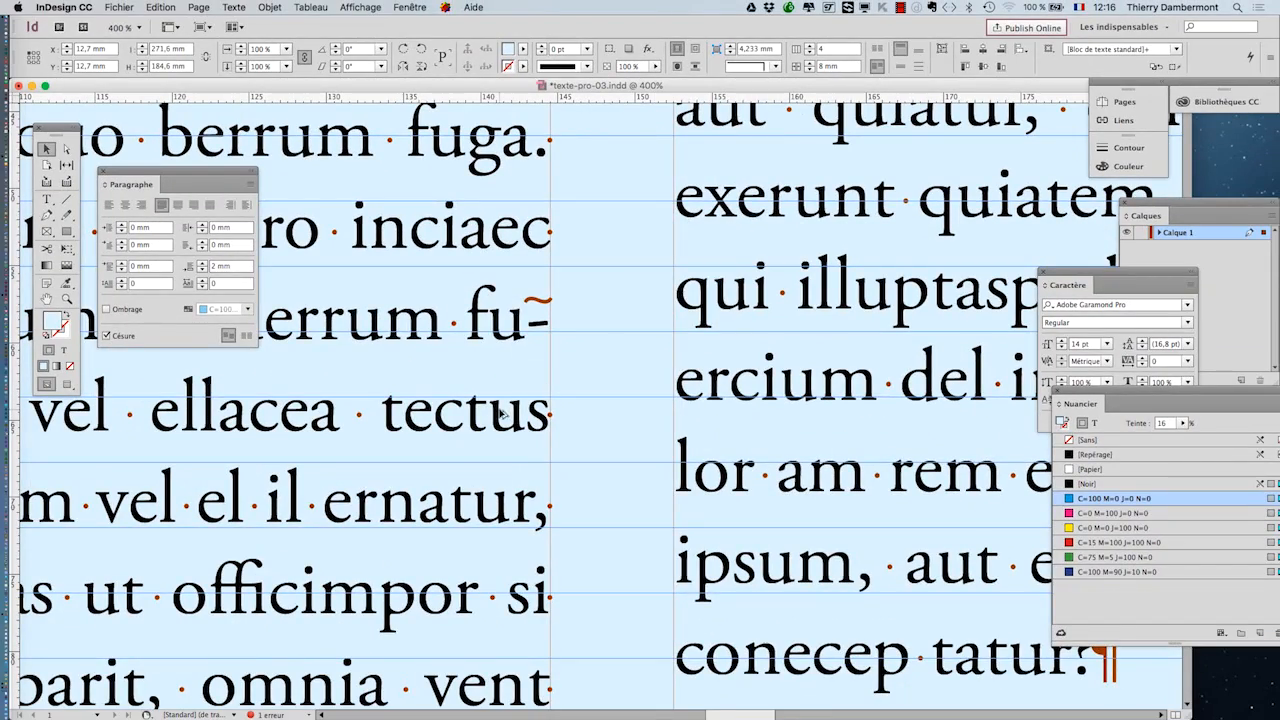
pyautogui.press('super+minus')
pyautogui.press('super+minus')
pyautogui.press('super+minus')
pyautogui.press('super+minus')
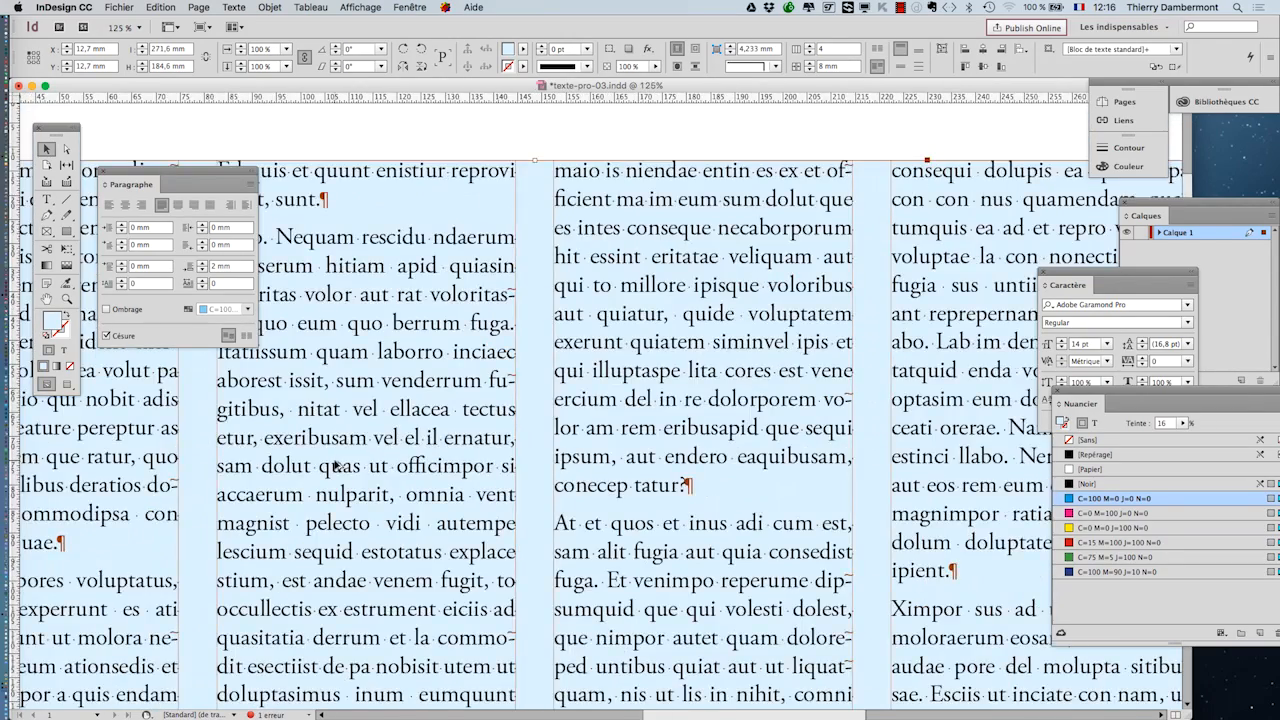
pyautogui.press('super+equal')
pyautogui.press('super+equal')
pyautogui.press('super+equal')
pyautogui.press('super+equal')
pyautogui.press('super+equal')
pyautogui.press('super+equal')
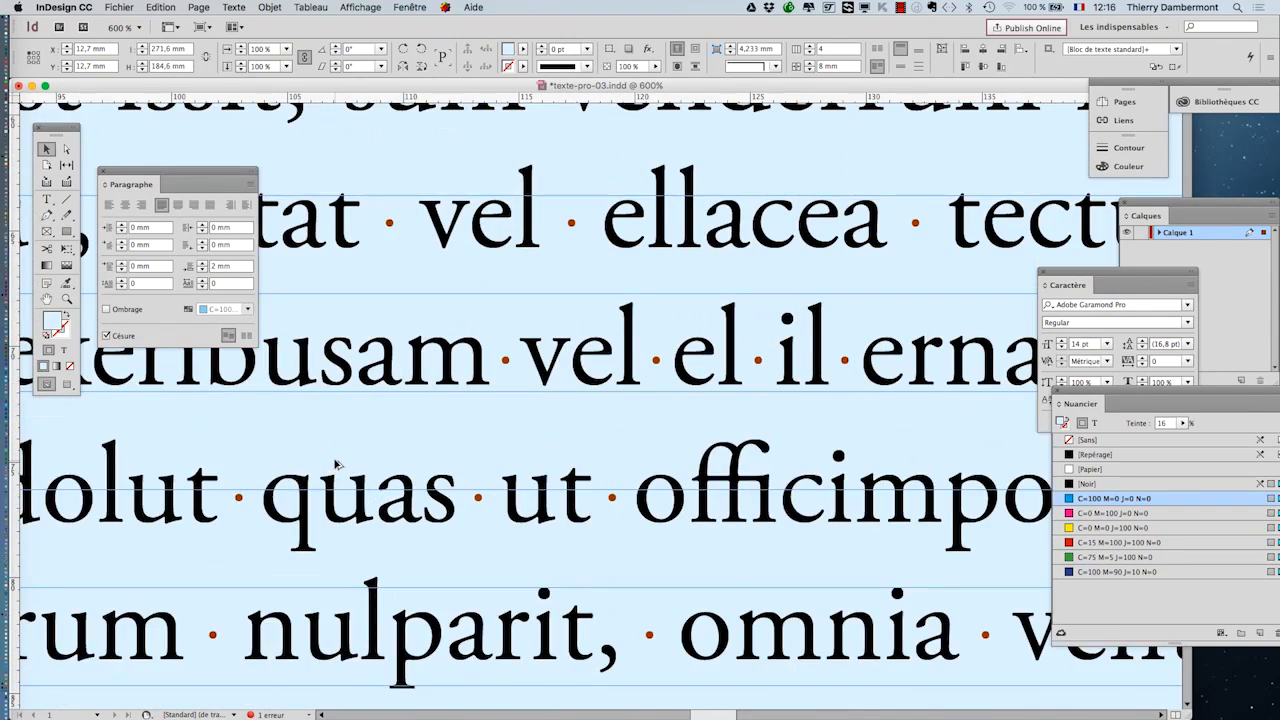
pyautogui.press('super+minus')
pyautogui.press('super+minus')
pyautogui.press('super+minus')
pyautogui.press('super+minus')
pyautogui.press('super+equal')
pyautogui.press('super+equal')
pyautogui.press('super+equal')
pyautogui.press('super+equal')
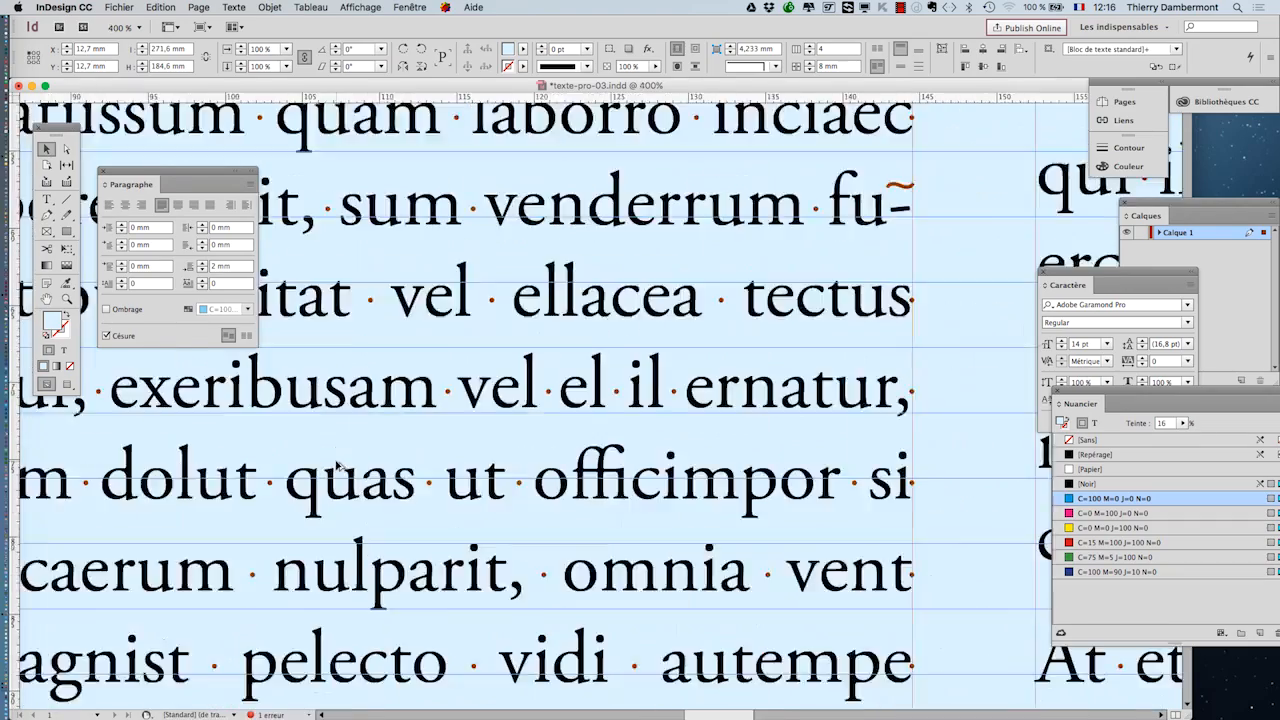
pyautogui.press('super+minus')
pyautogui.press('super+minus')
pyautogui.press('super+minus')
pyautogui.press('super+minus')
pyautogui.press('super+minus')
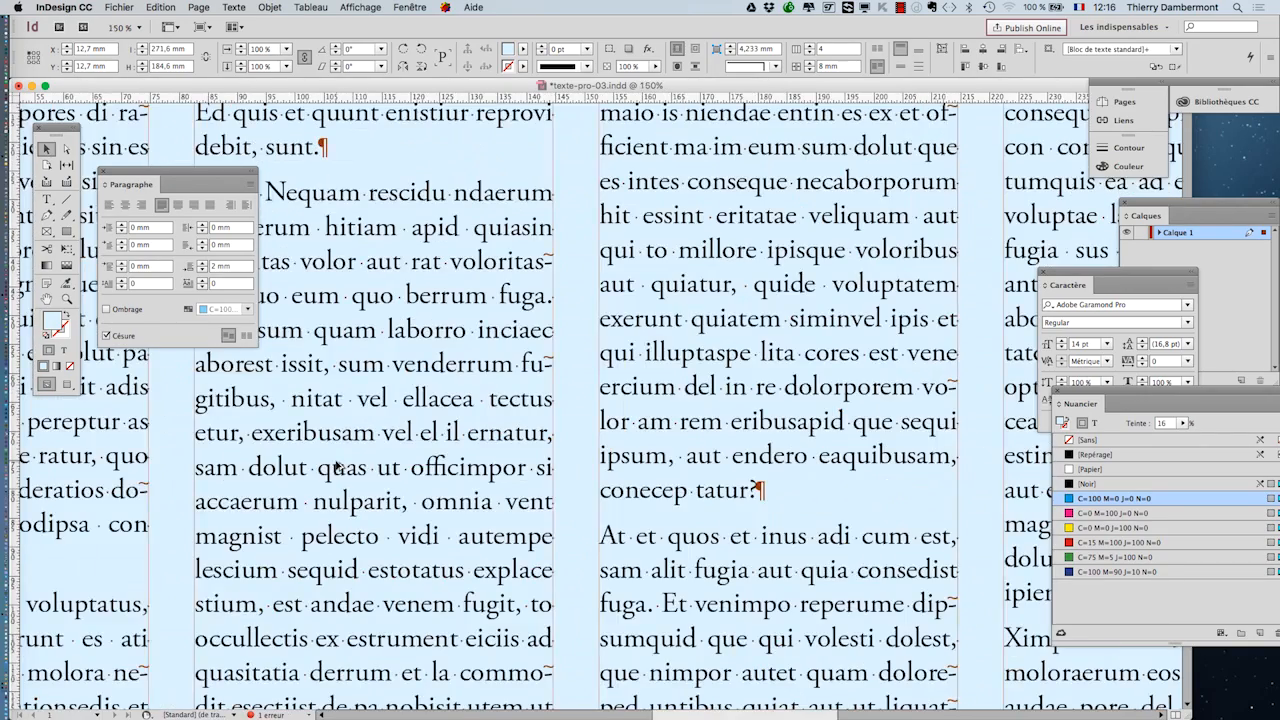
pyautogui.press('super+equal')
pyautogui.press('super+equal')
pyautogui.press('super+equal')
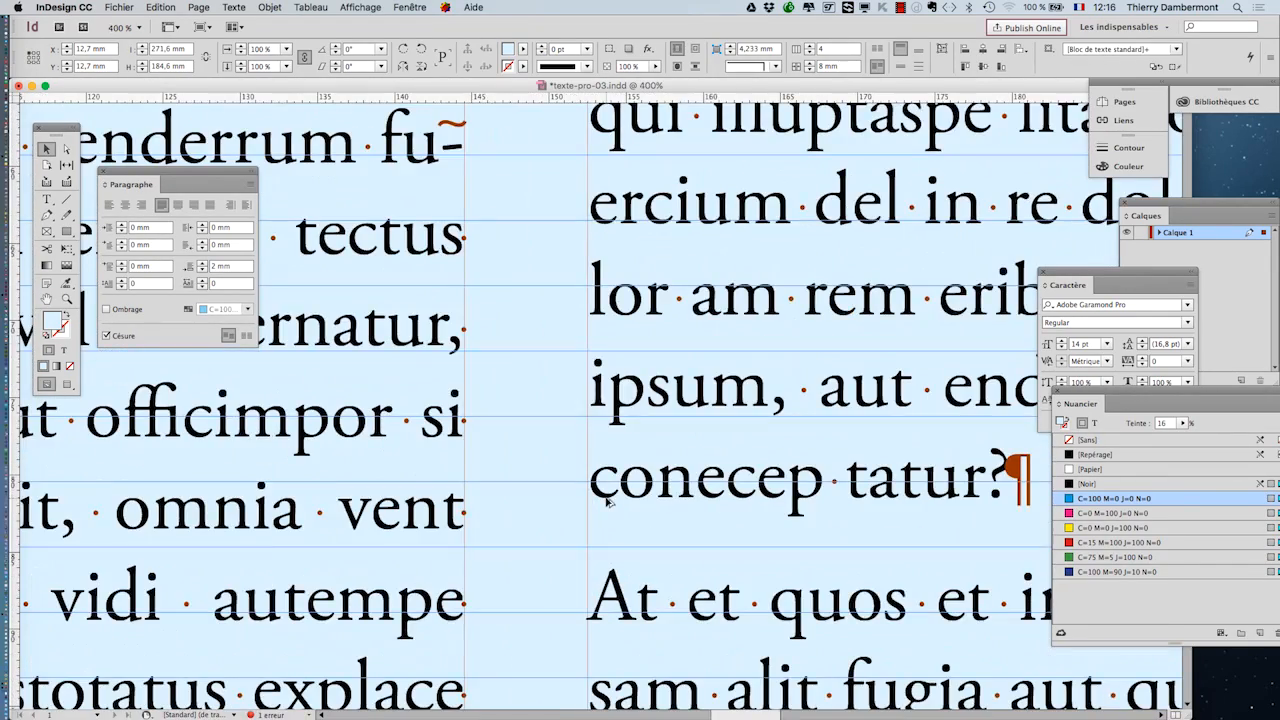
# - Set the baseline grid's view threshold (Seuil) to 200 % and check the grid's display around that zoom level
pyautogui.click(64, 7)
pyautogui.moveTo(90, 37)
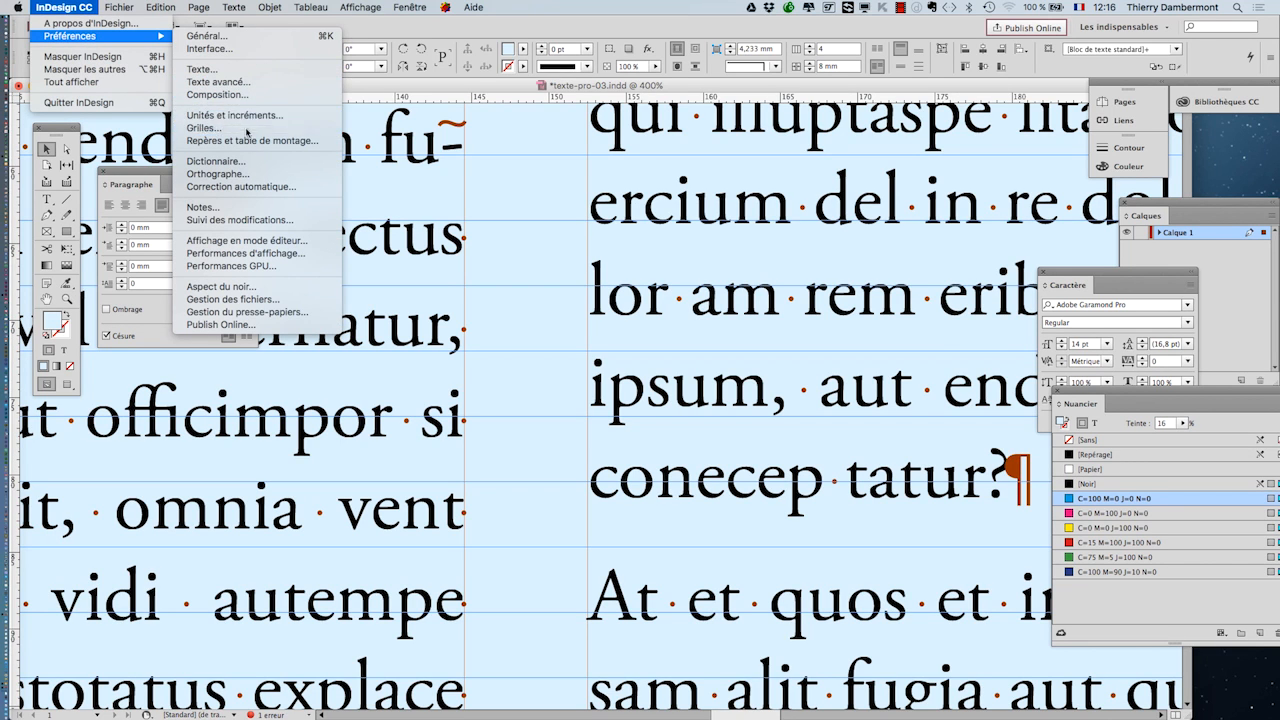
pyautogui.click(210, 127)
pyautogui.click(812, 239)
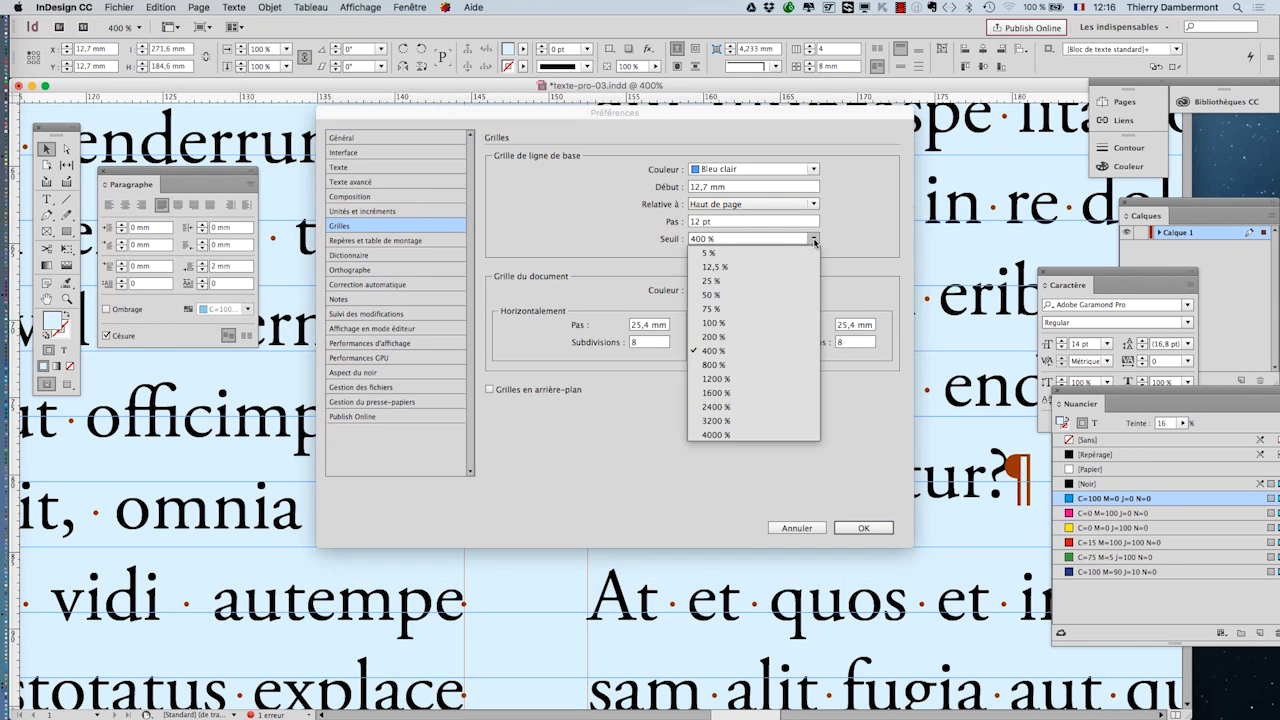
pyautogui.click(753, 344)
pyautogui.click(859, 530)
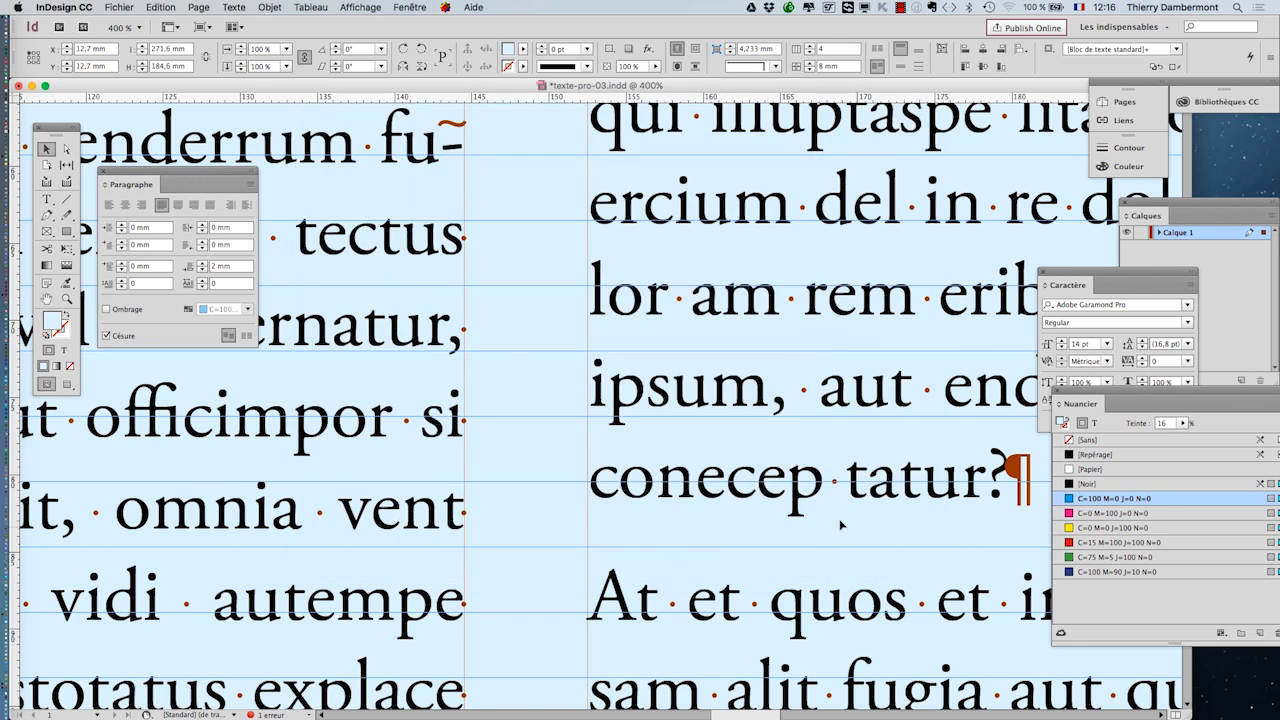
pyautogui.scroll(-3, 655, 427)
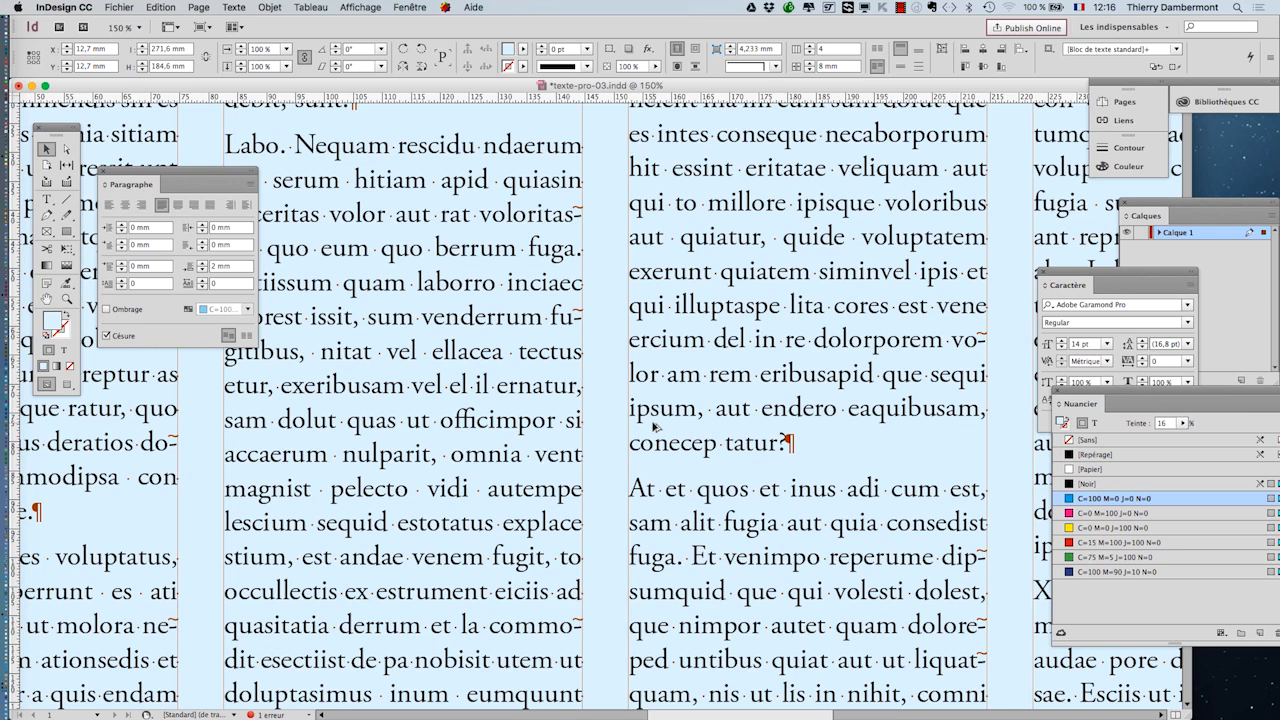
pyautogui.scroll(1, 655, 425)
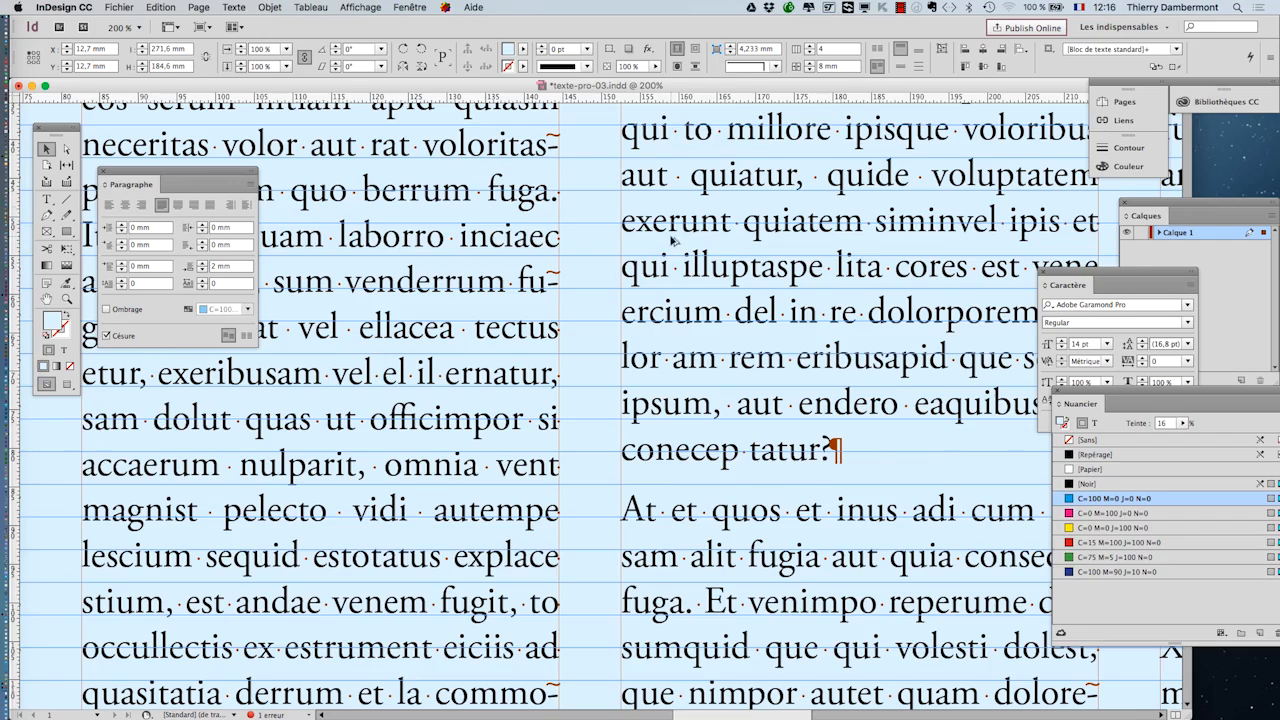
pyautogui.scroll(-3, 672, 240)
# - Align the four-column text to the baseline grid and move the Character panel over the second text column
pyautogui.scroll(3, 410, 190)
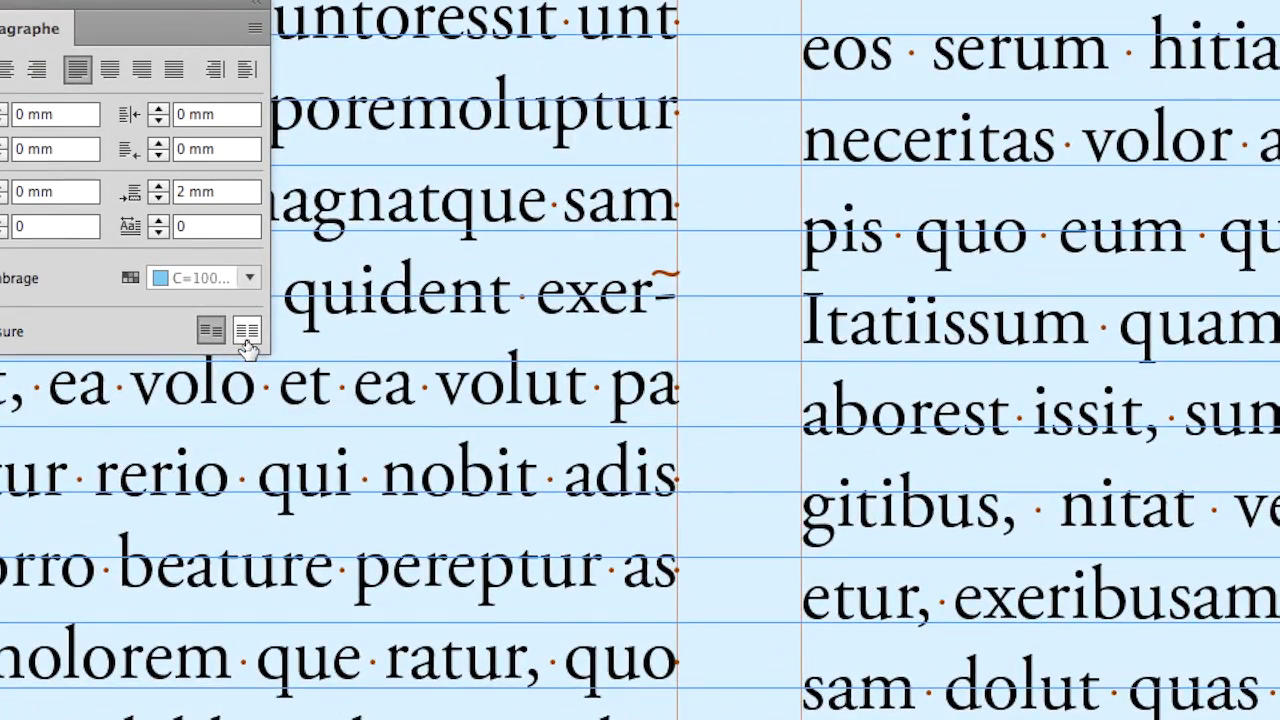
pyautogui.click(246, 333)
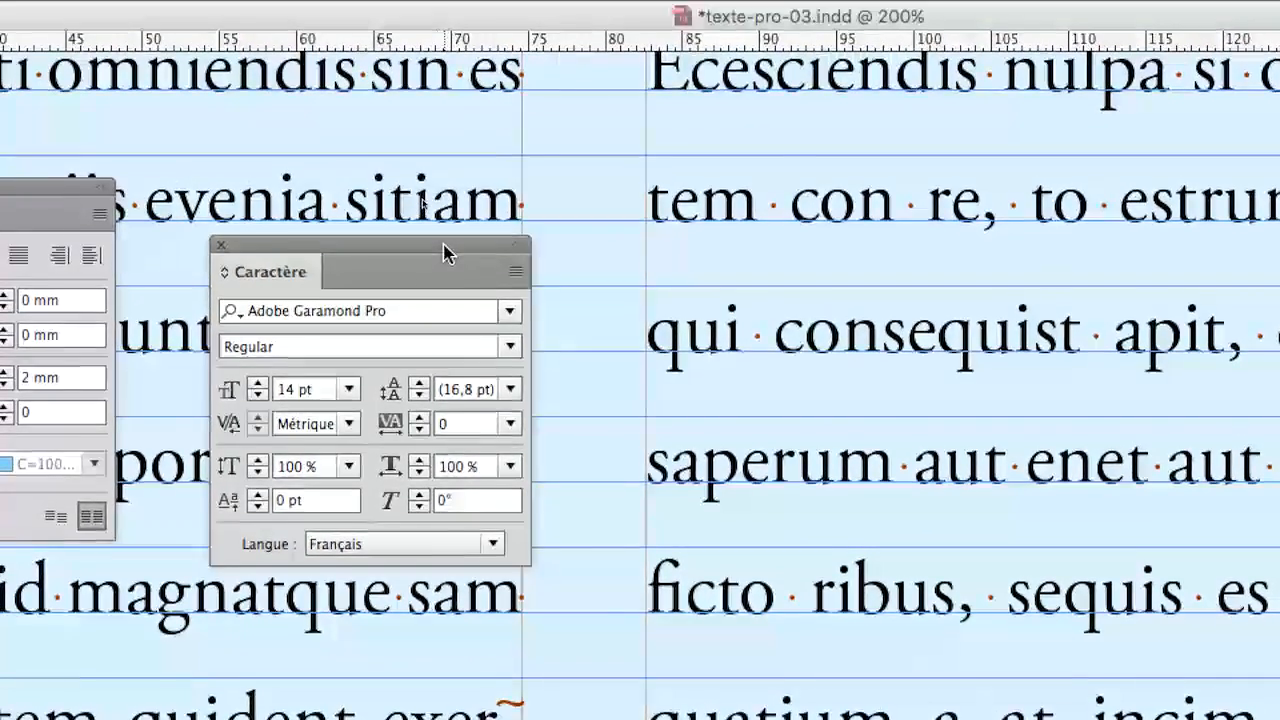
pyautogui.moveTo(433, 150); pyautogui.dragTo(768, 132)
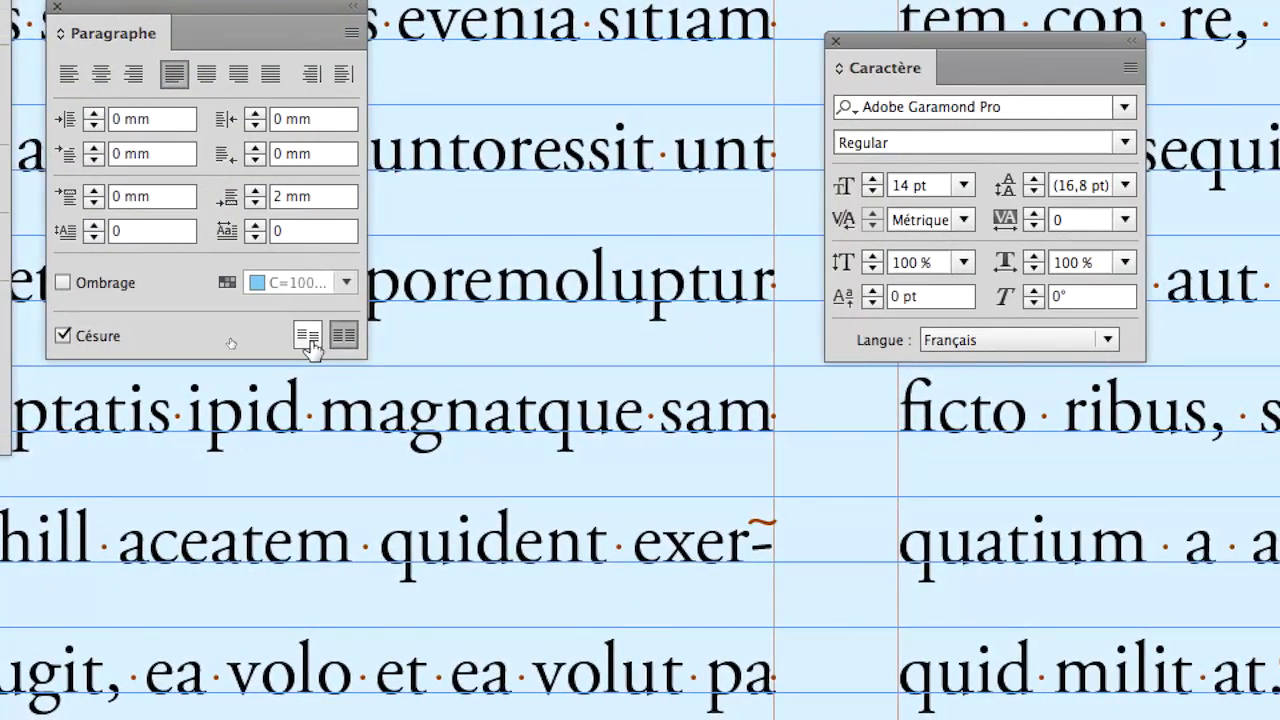
# - Release and reapply the text's baseline grid alignment twice to compare line spacing, shifting the Character panel farther over the second column
pyautogui.click(309, 338)
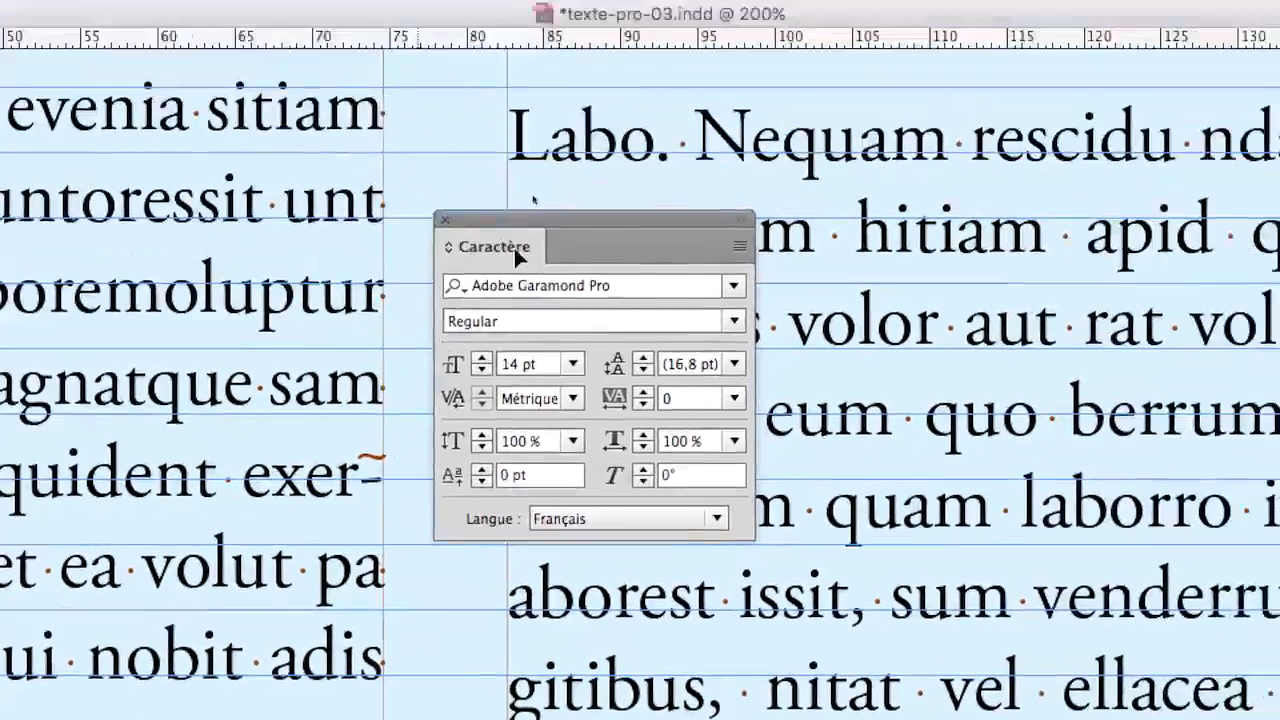
pyautogui.moveTo(842, 67); pyautogui.dragTo(951, 64)
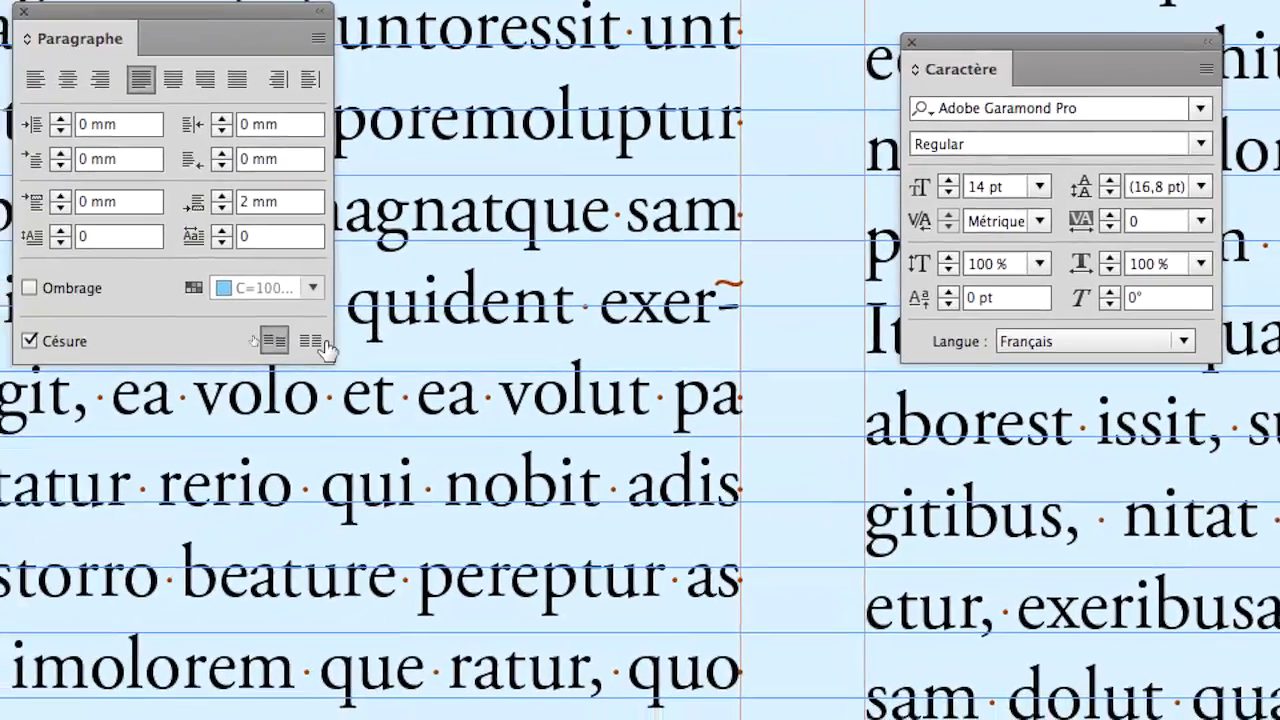
pyautogui.click(318, 343)
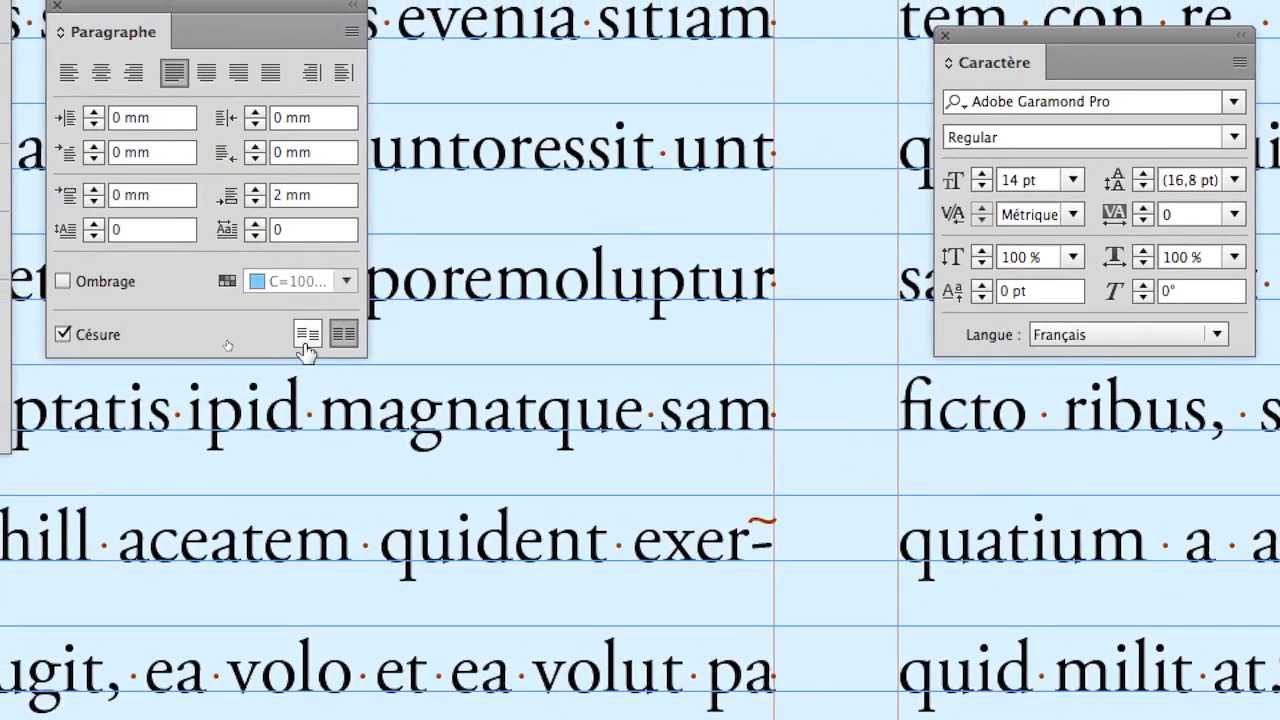
pyautogui.click(305, 338)
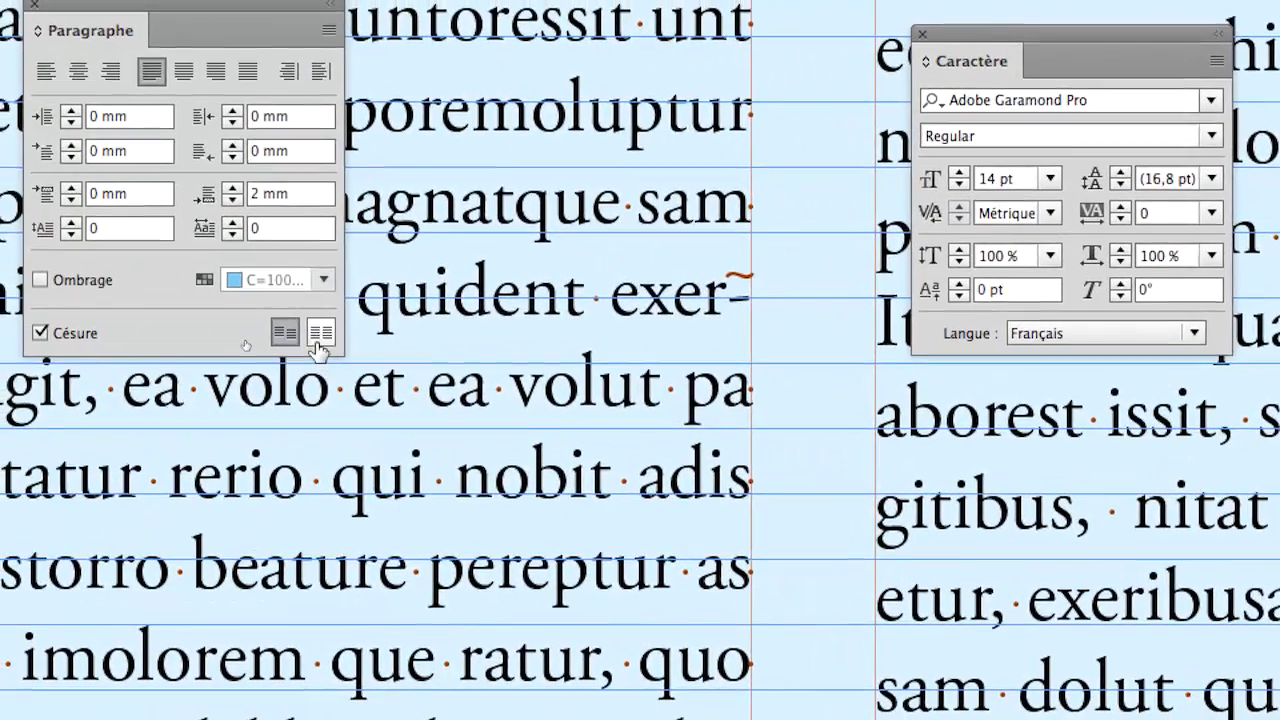
pyautogui.click(318, 336)
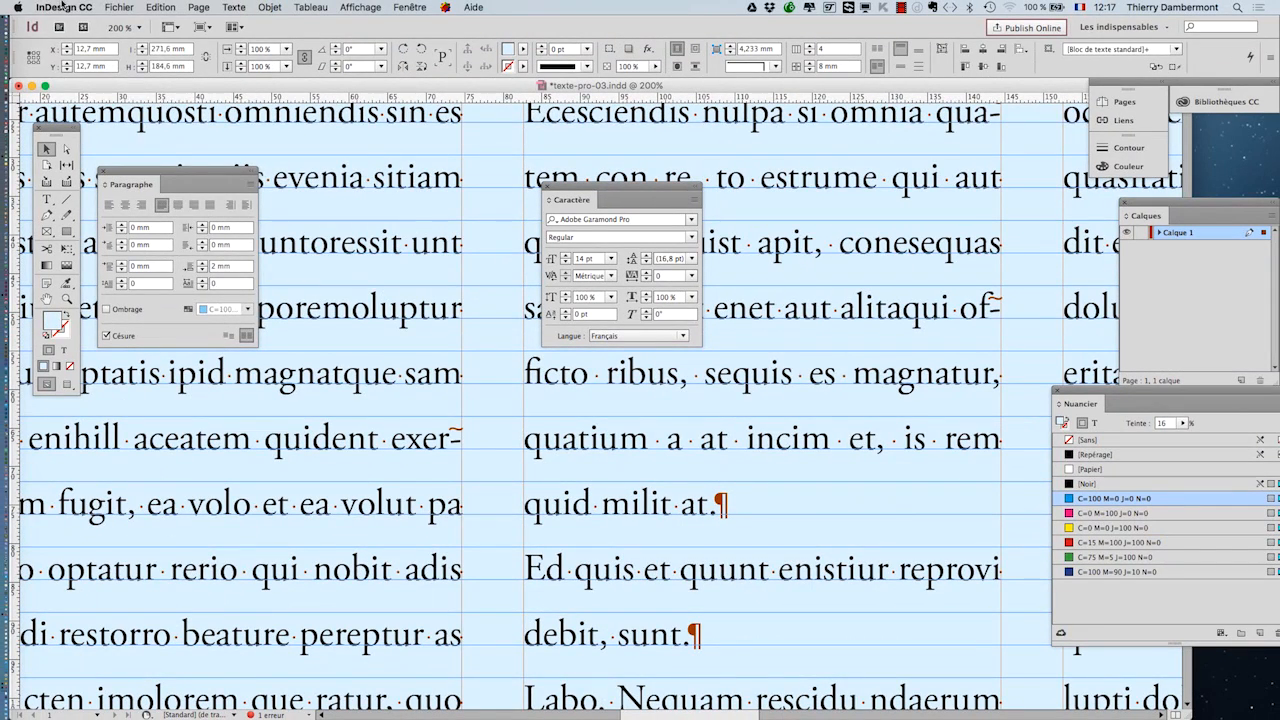
# - Set the baseline grid's increment (Pas) to 16,8 pt in the grid preferences, matching the text's leading
pyautogui.moveTo(114, 37)
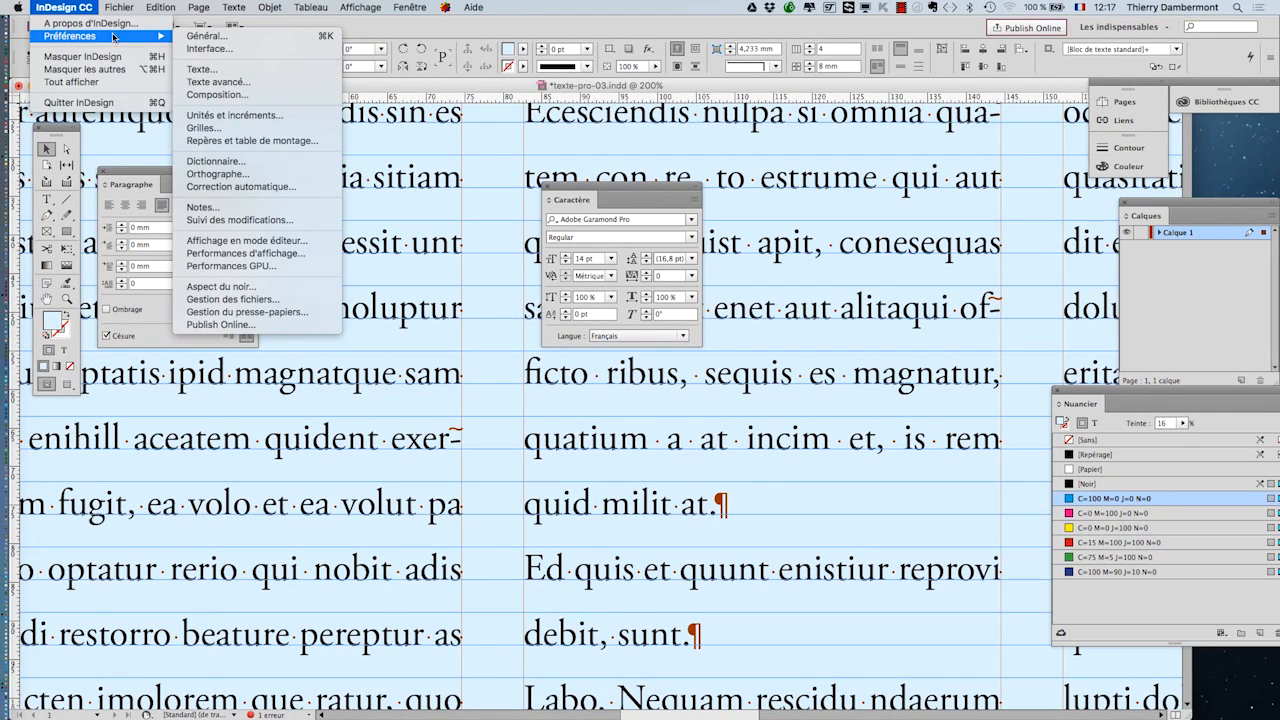
pyautogui.click(245, 127)
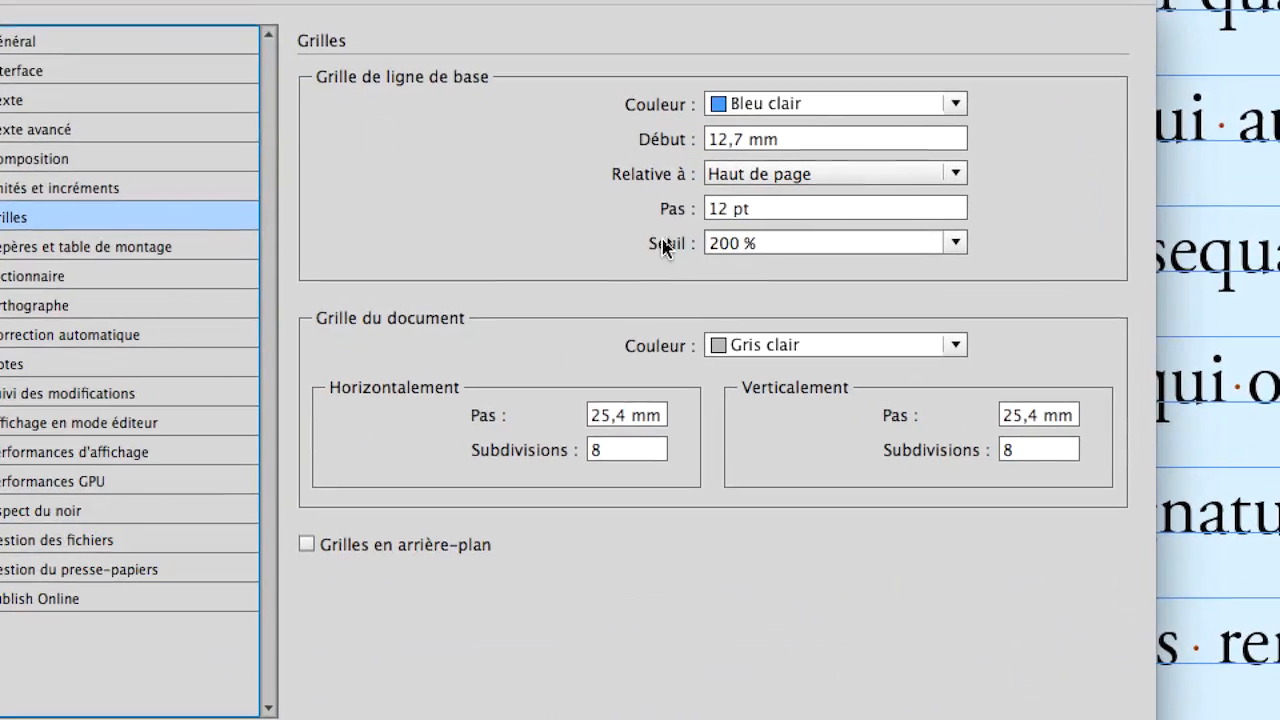
pyautogui.click(707, 214)
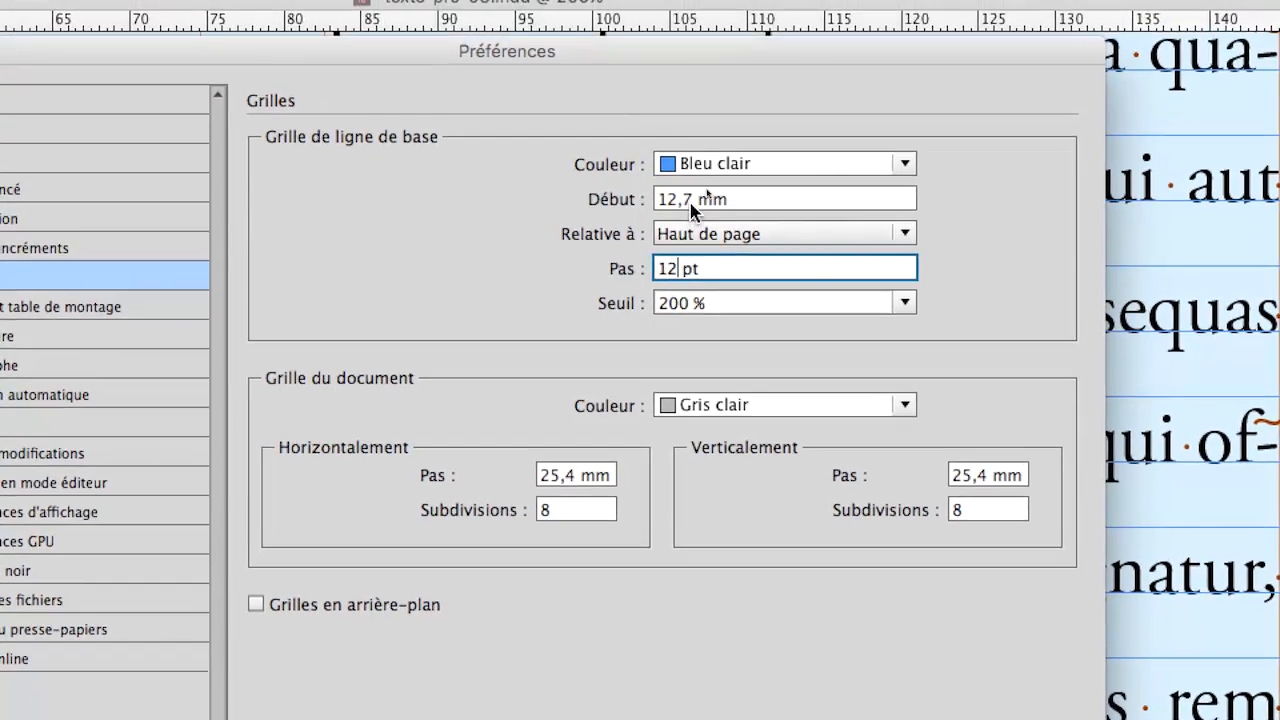
pyautogui.moveTo(723, 146); pyautogui.dragTo(670, 146)
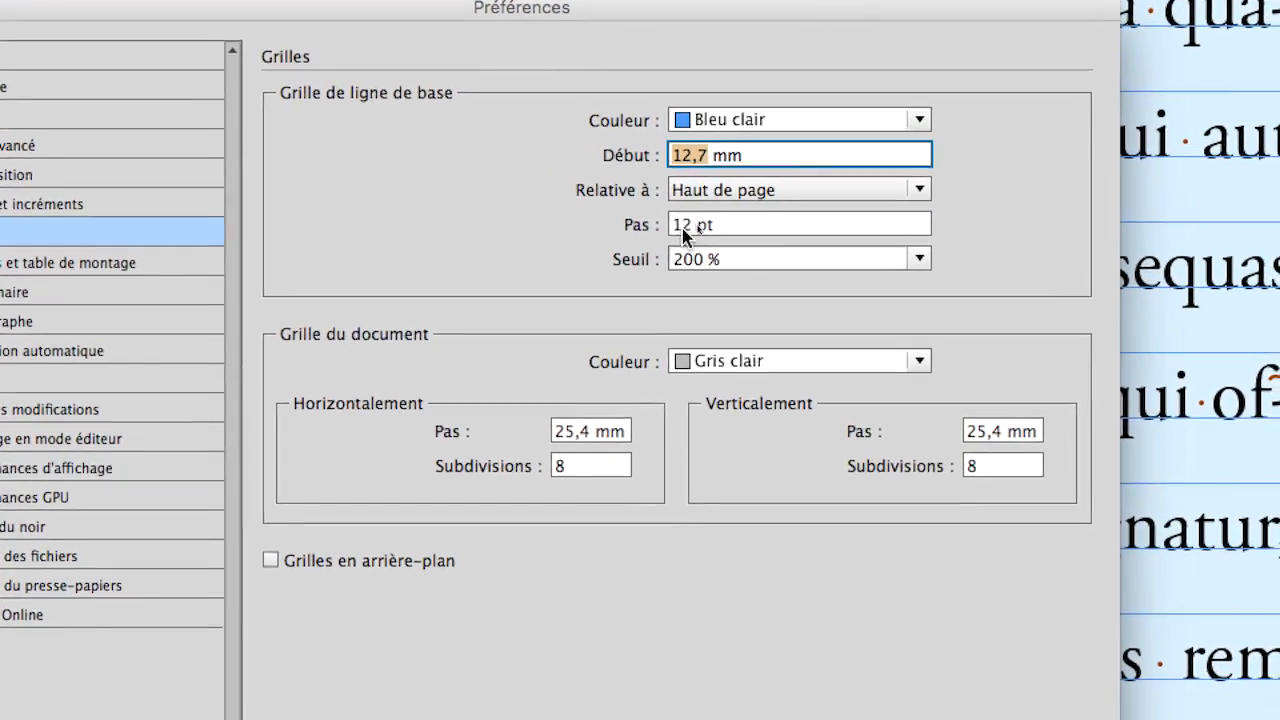
pyautogui.doubleClick(697, 250)
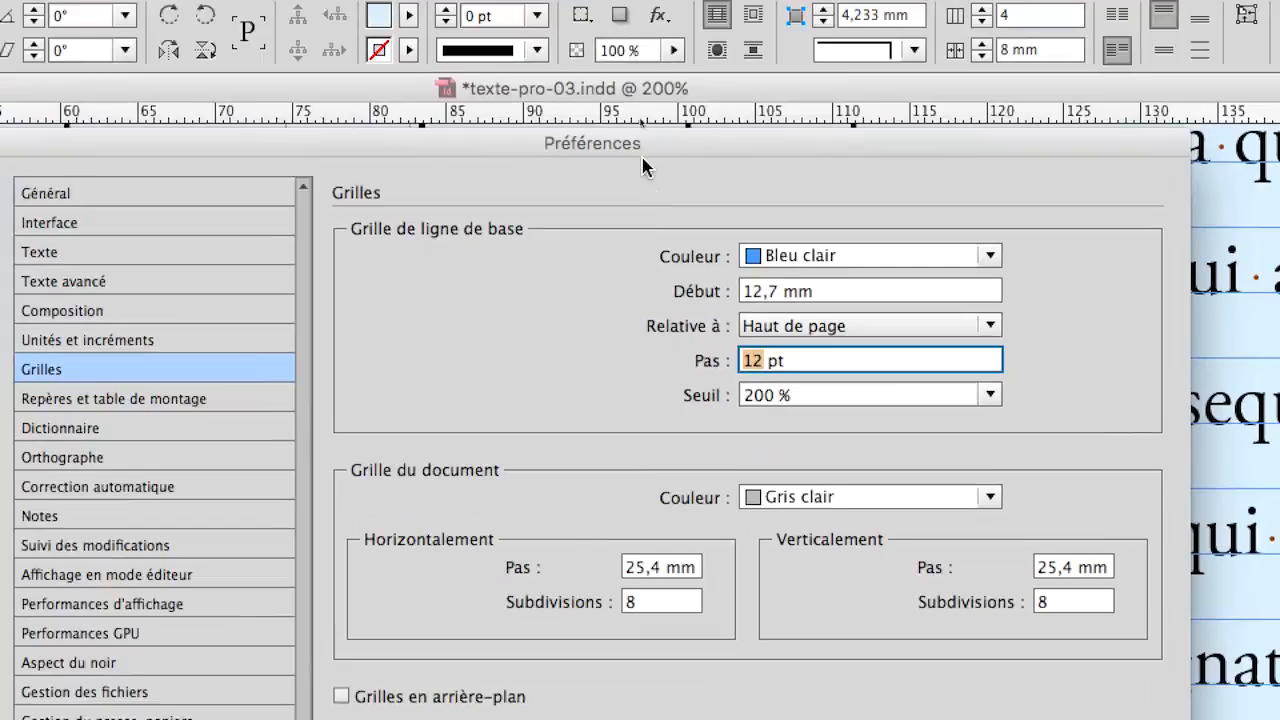
pyautogui.moveTo(642, 158); pyautogui.dragTo(686, 194)
pyautogui.write('16,8')
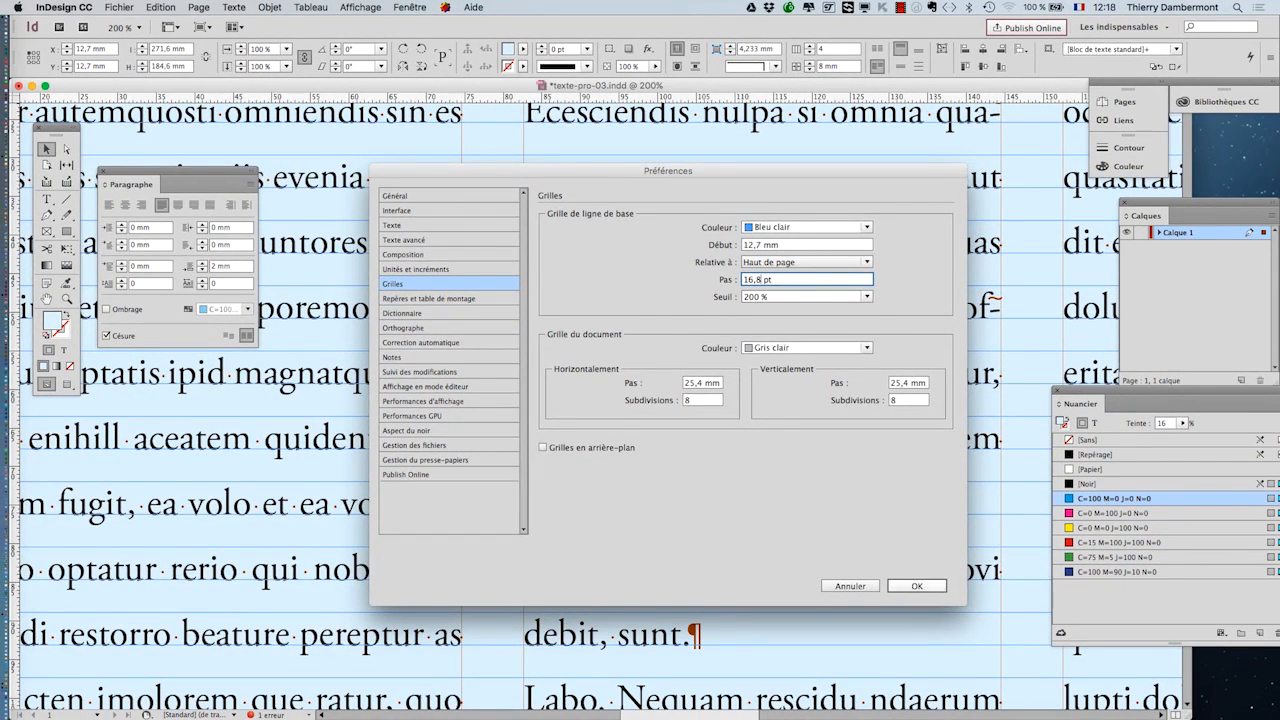
pyautogui.press('Return')
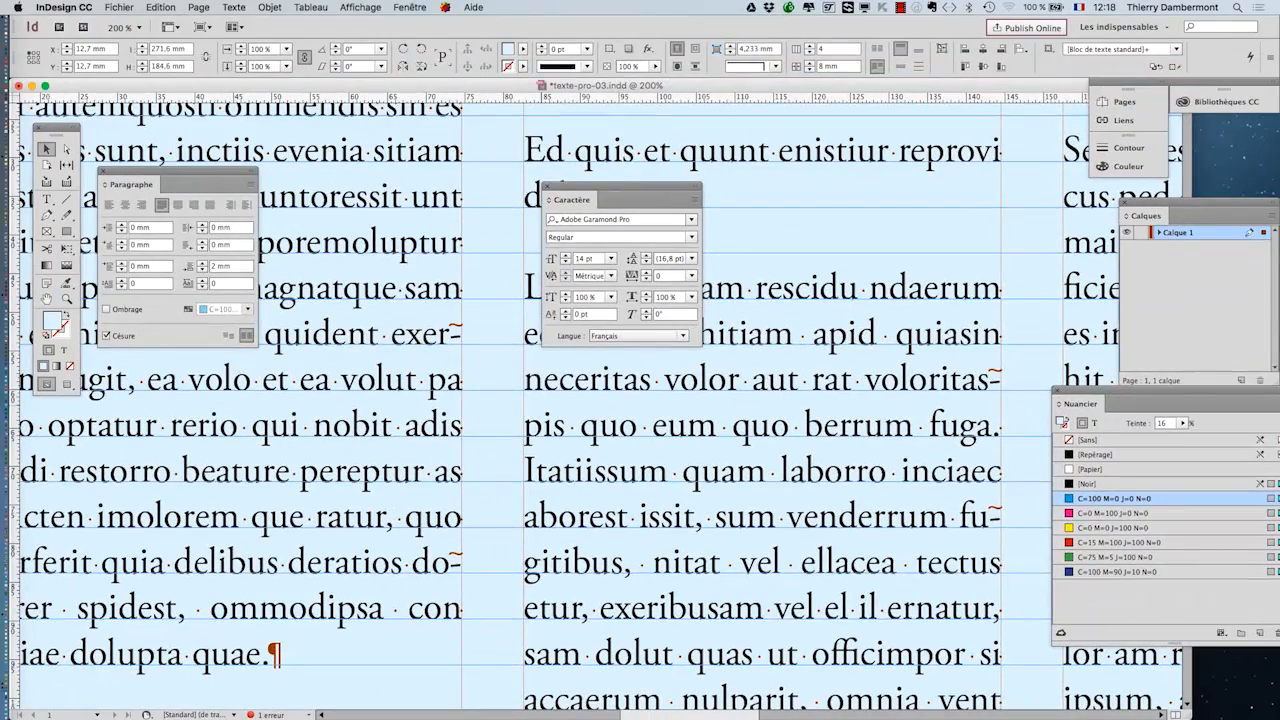
# - Reduce the view to 150 % and arrange the Paragraph panel above the Character panel over the first text column
pyautogui.moveTo(622, 187); pyautogui.dragTo(831, 280)
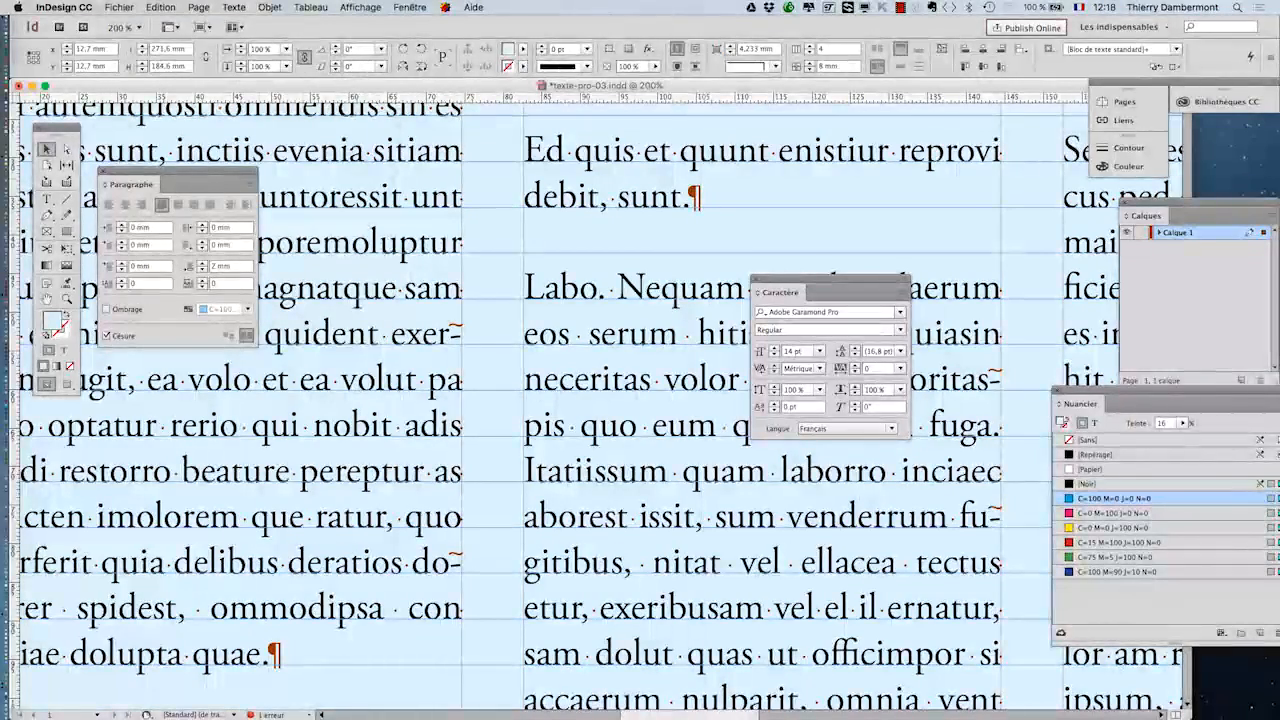
pyautogui.moveTo(170, 184); pyautogui.dragTo(367, 181)
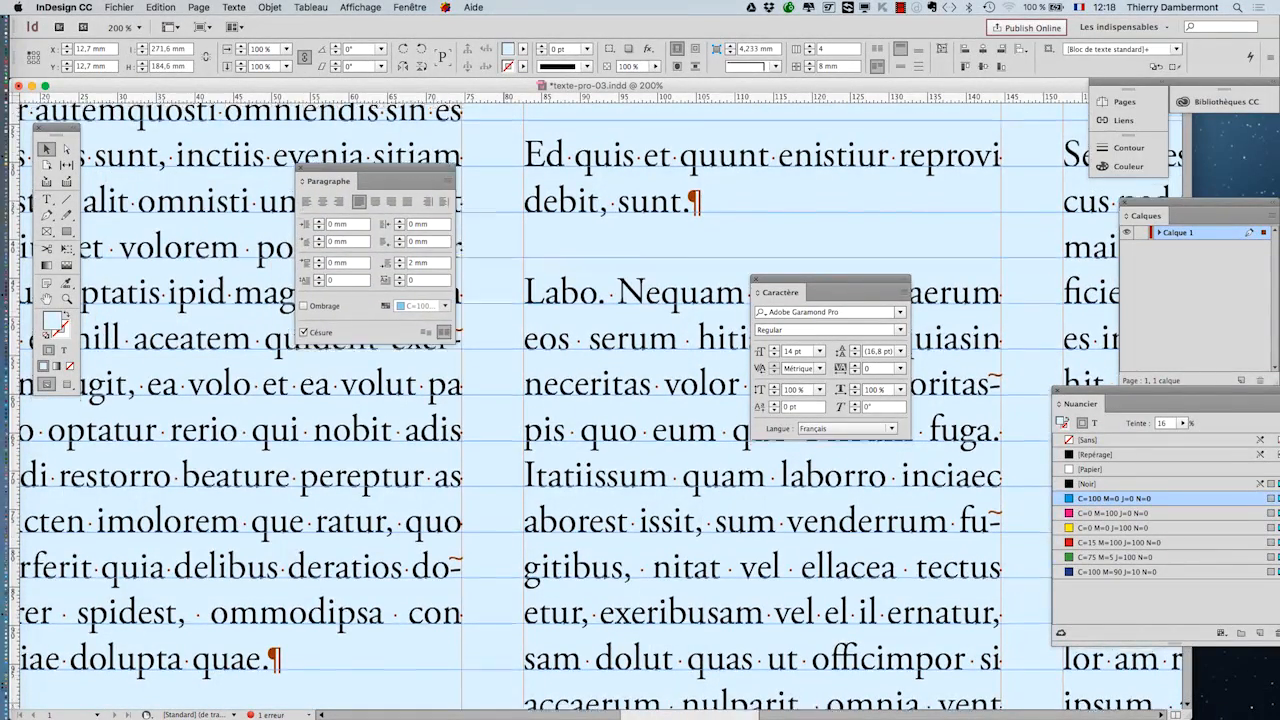
pyautogui.scroll(2, 595, 406)
pyautogui.moveTo(800, 292); pyautogui.dragTo(315, 432)
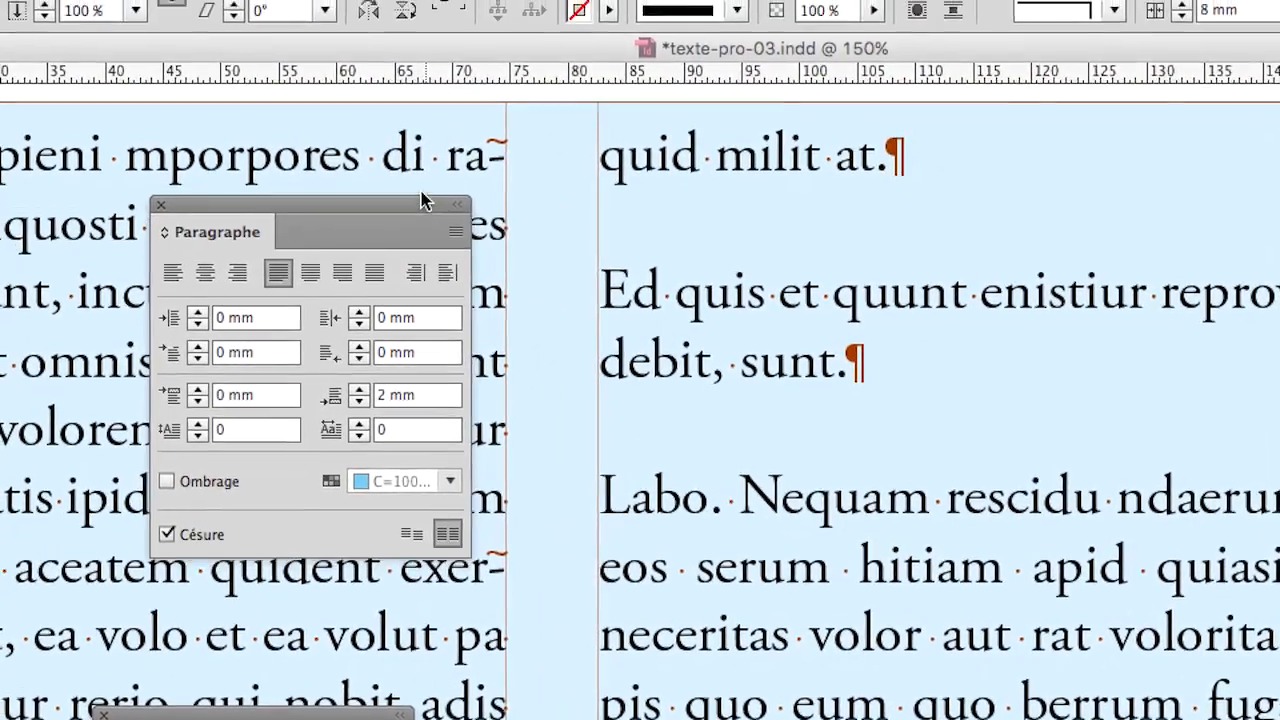
pyautogui.moveTo(422, 200); pyautogui.dragTo(408, 111)
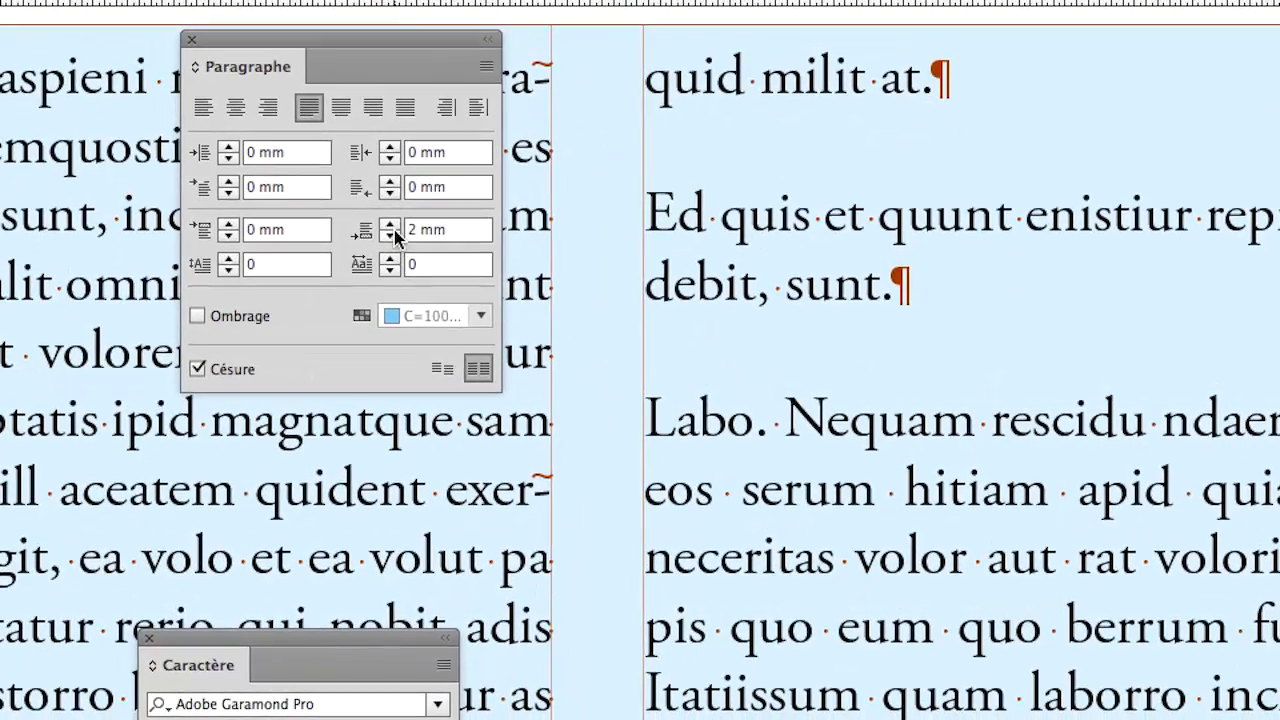
# - Try a paragraph space-after of 6 mm, reducing it through 4 mm down to 0 mm on the grid-aligned text
pyautogui.click(350, 300)
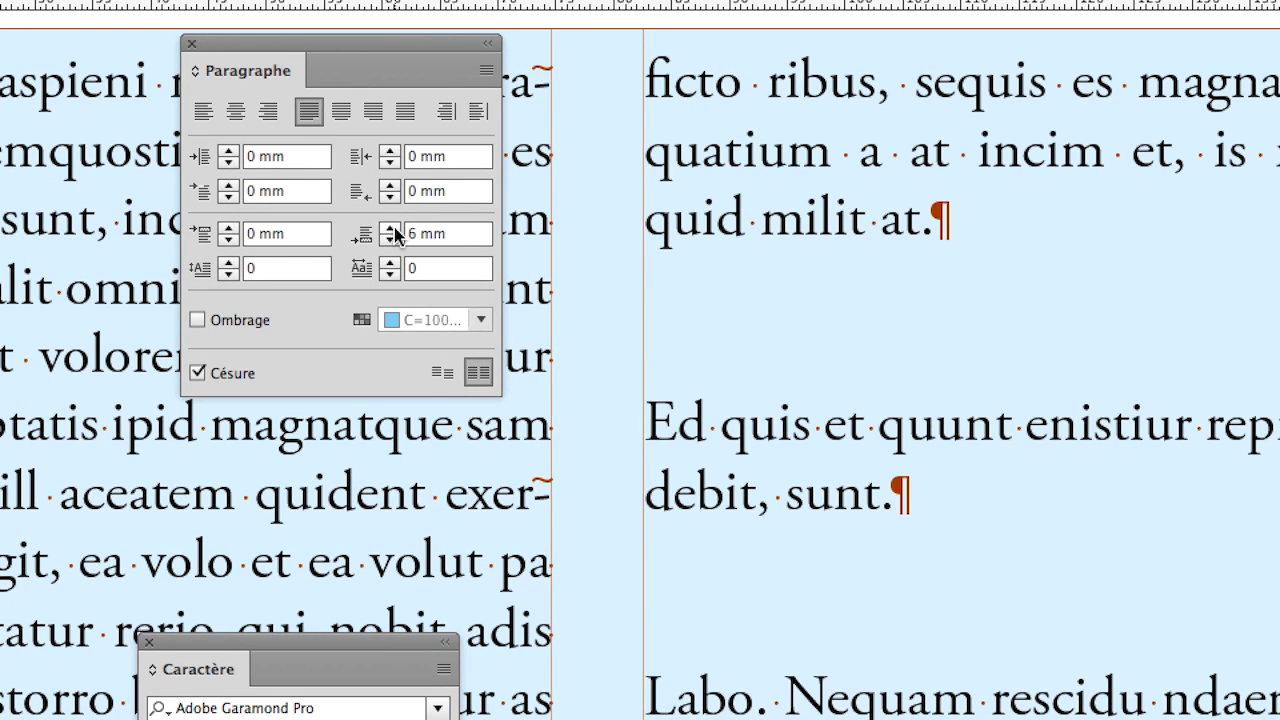
pyautogui.click(394, 239)
pyautogui.click(394, 240)
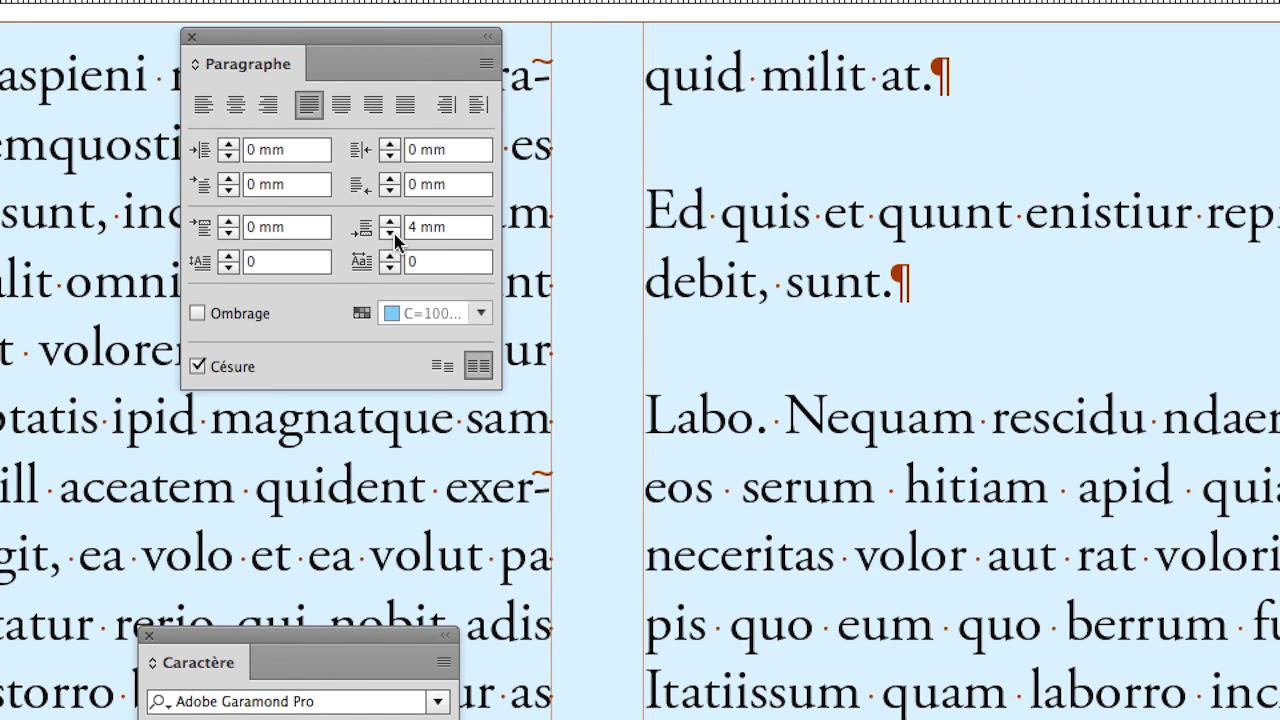
pyautogui.click(394, 239)
pyautogui.click(394, 239)
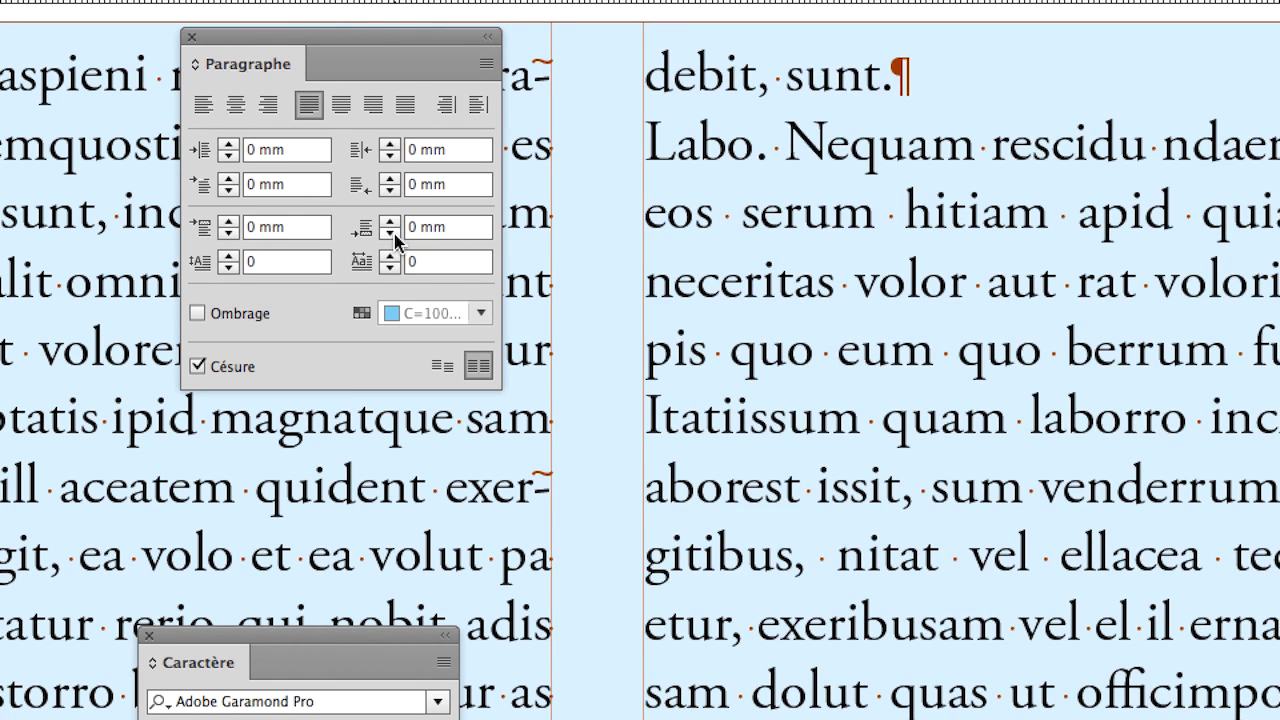
# - Increase the text's space after paragraphs from zero in 1 mm increments up to 9 mm to compare the jumps between grid lines
pyautogui.click(396, 228)
pyautogui.click(396, 228)
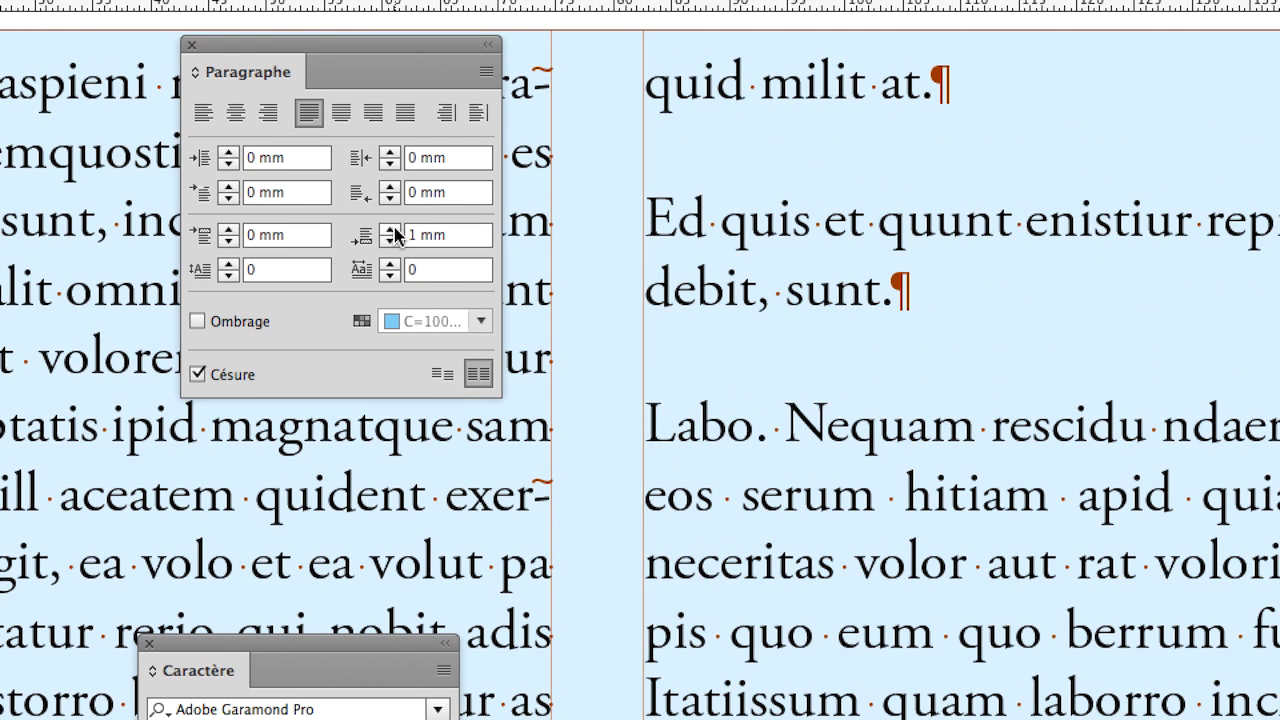
pyautogui.click(395, 228)
pyautogui.click(395, 228)
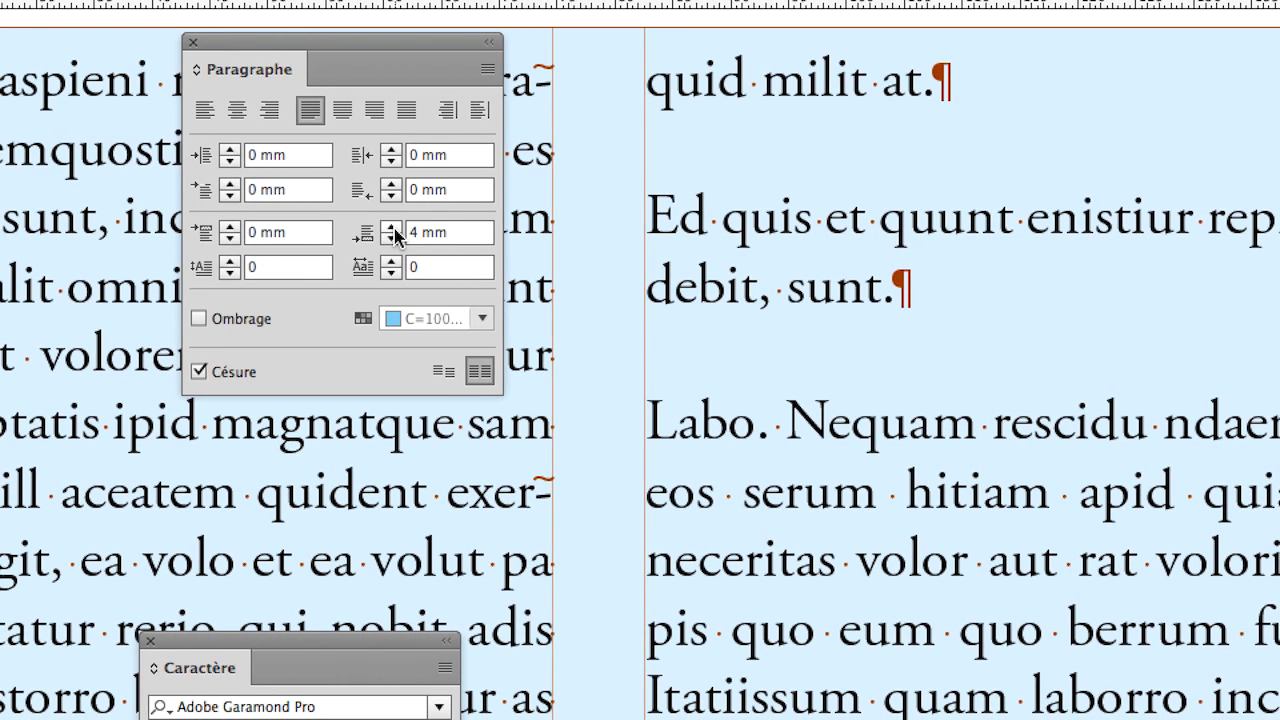
pyautogui.click(395, 228)
pyautogui.click(395, 231)
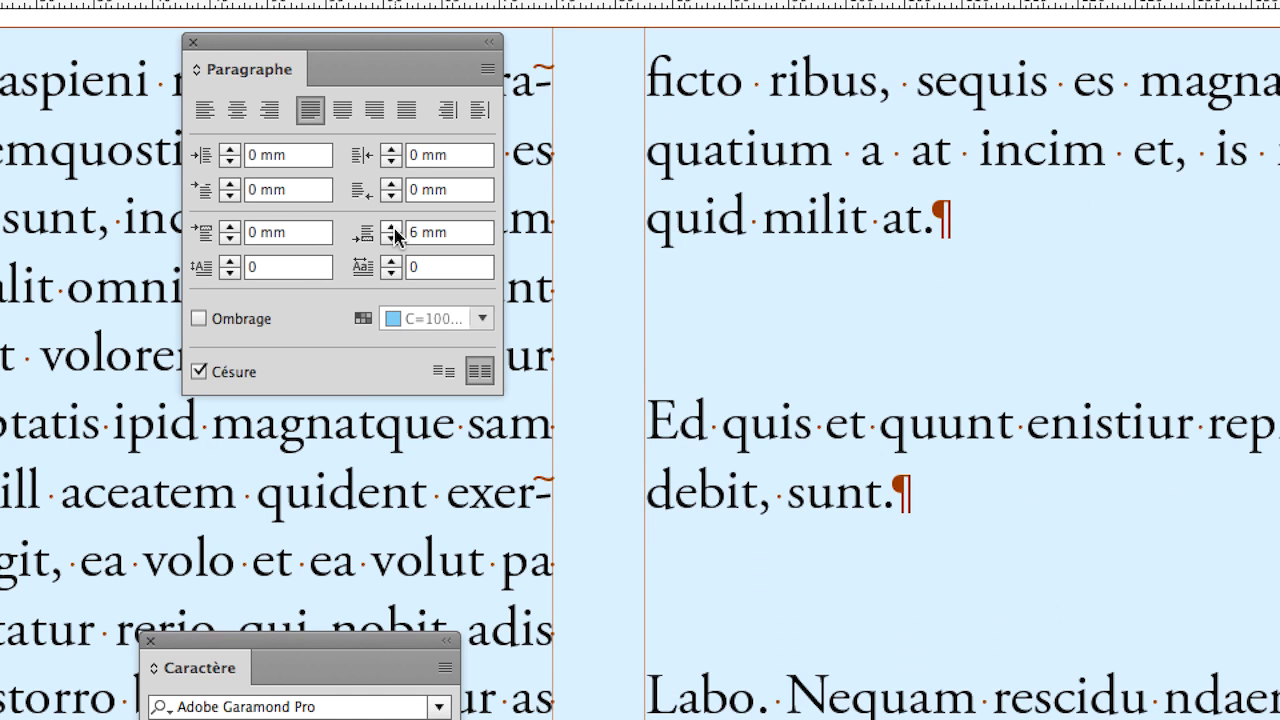
pyautogui.click(395, 231)
pyautogui.click(395, 231)
pyautogui.click(395, 231)
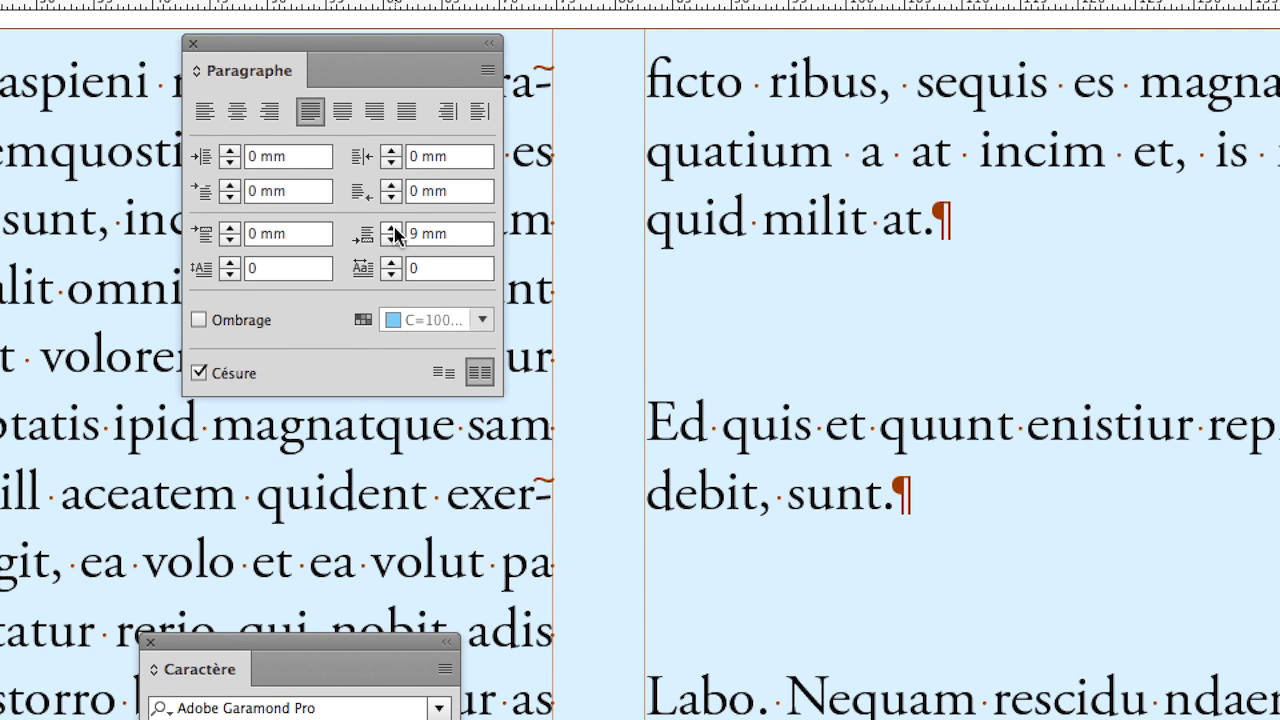
# - Set the space after paragraphs to 5 mm for the grid-aligned text
pyautogui.click(393, 239)
pyautogui.click(393, 239)
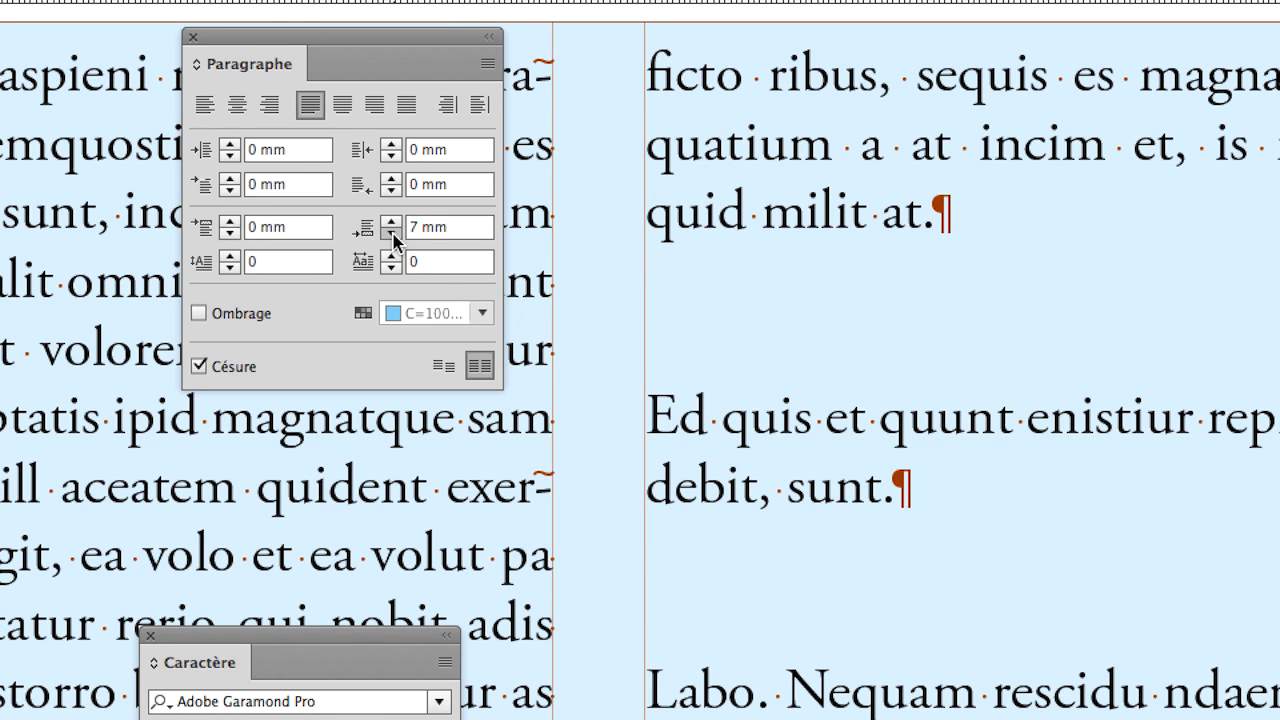
pyautogui.click(393, 239)
pyautogui.click(393, 239)
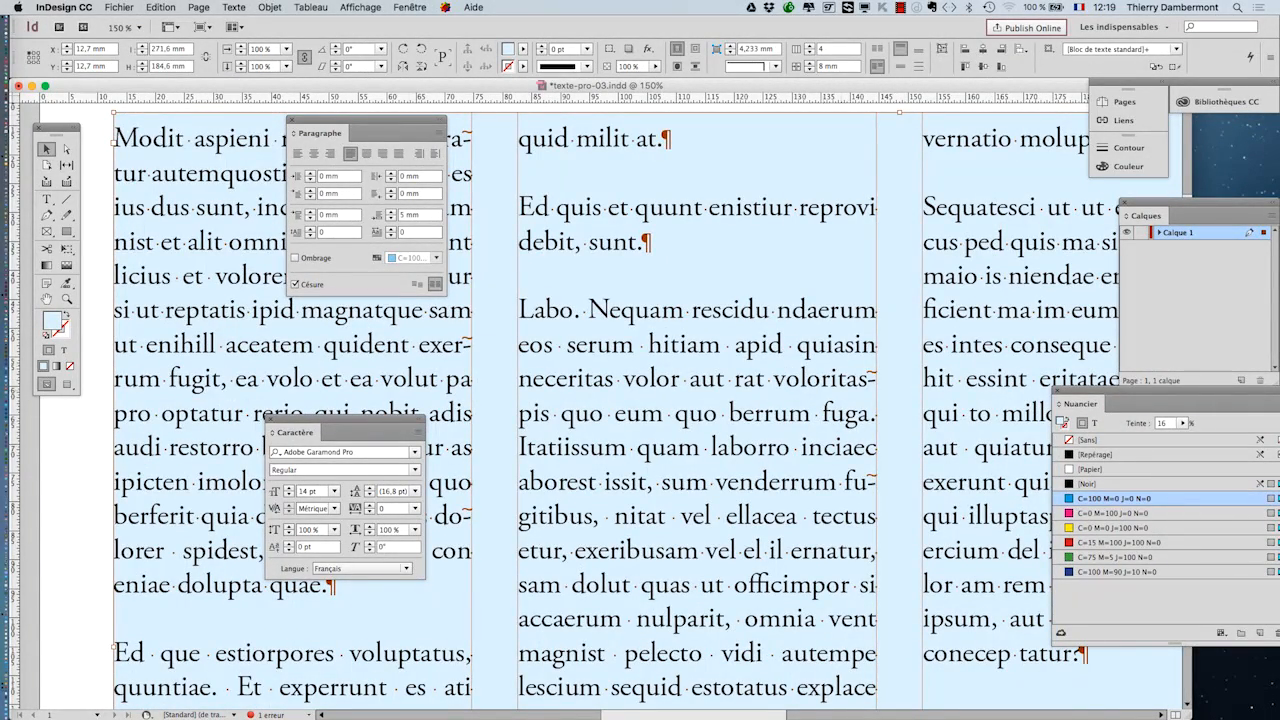
# - Start saving the document as a new file in the ID le texte pro folder and begin editing the number in its name
pyautogui.click(119, 7)
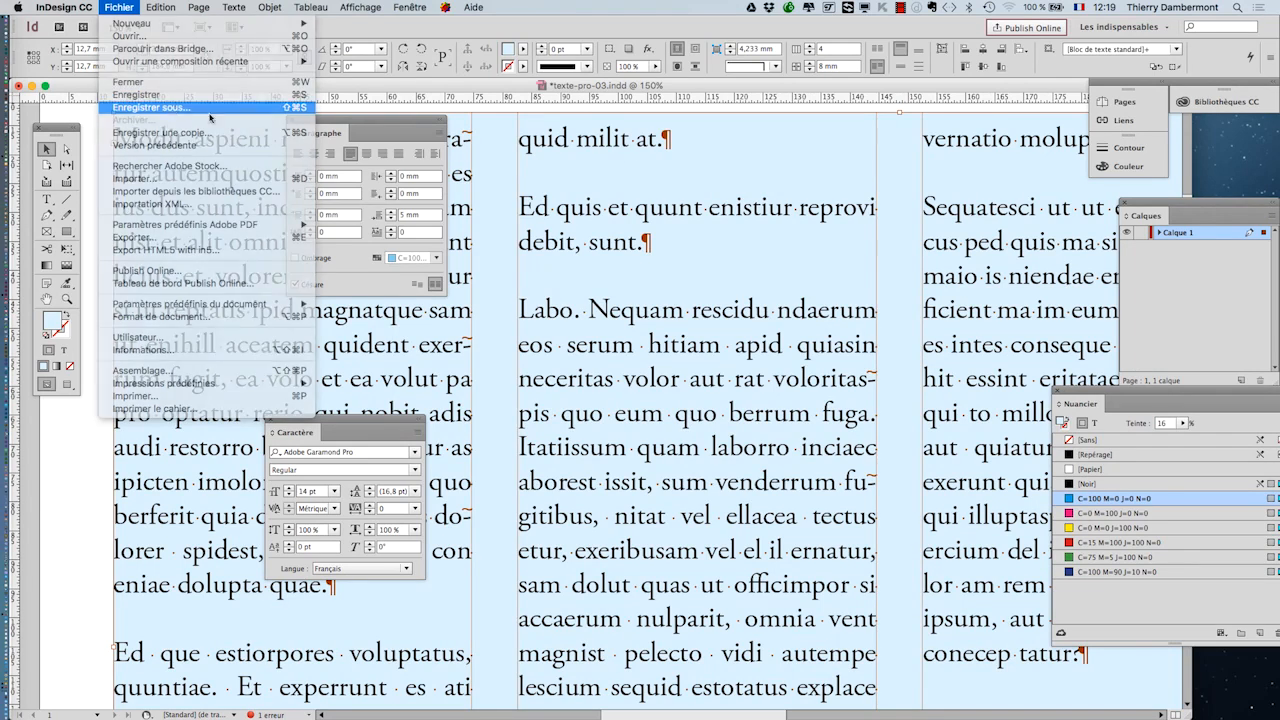
pyautogui.click(150, 117)
pyautogui.click(641, 121)
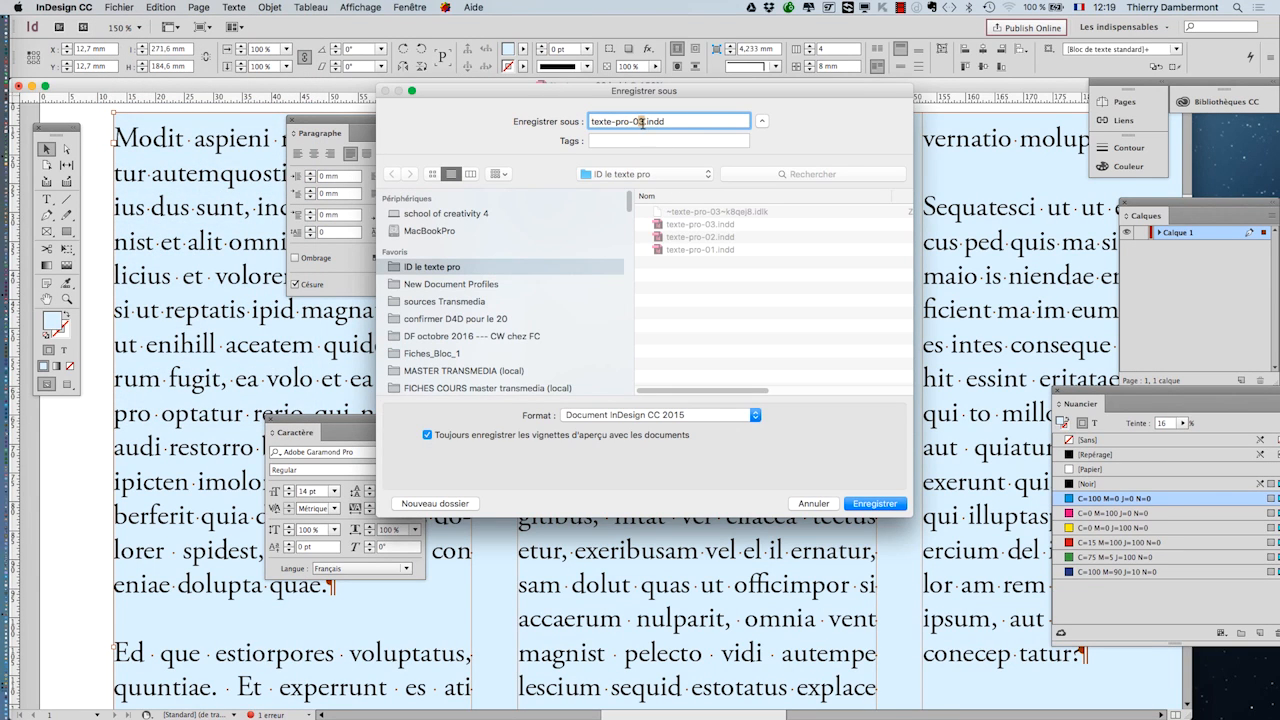